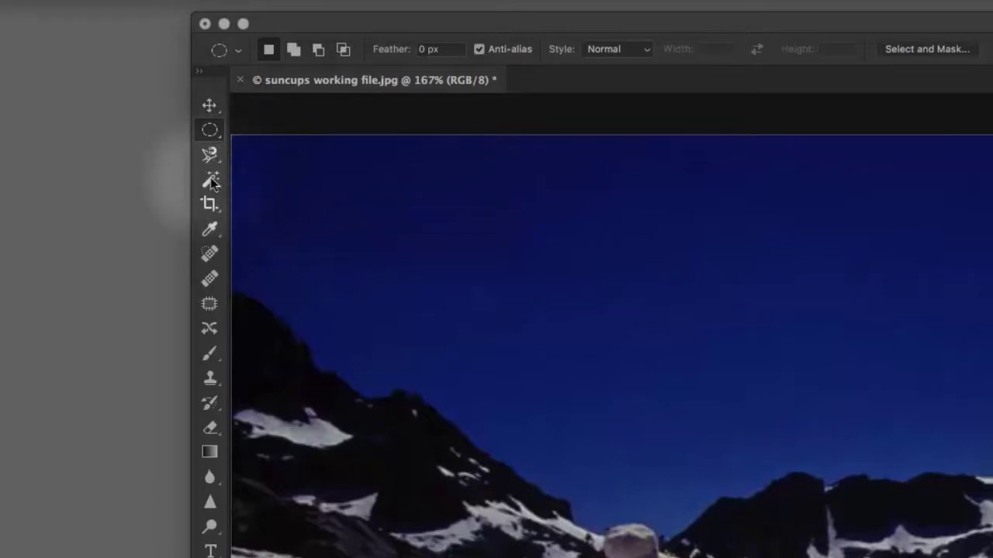
# Swap the Elliptical Marquee for the Rectangular Marquee tool in the marquee flyout.
pyautogui.click(210, 107)
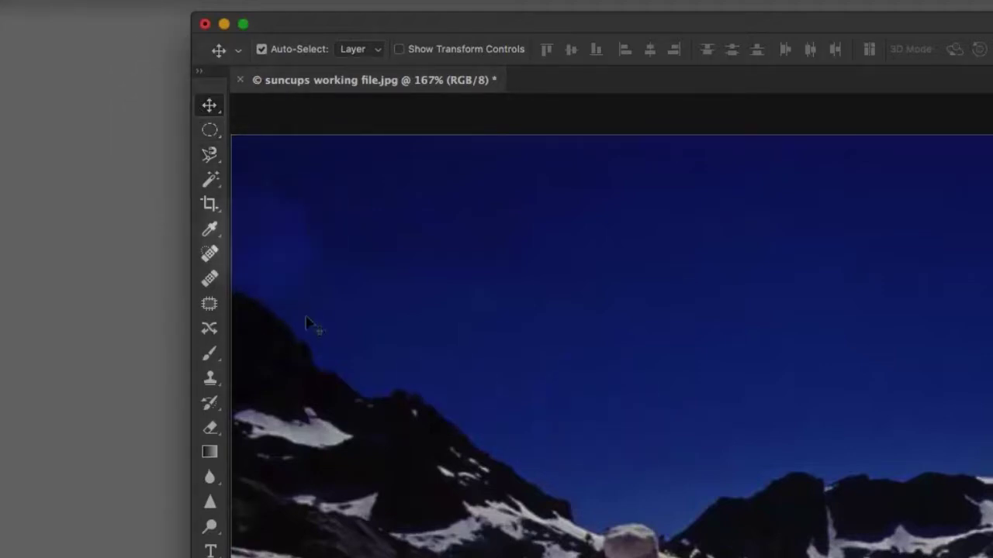
pyautogui.click(208, 133)
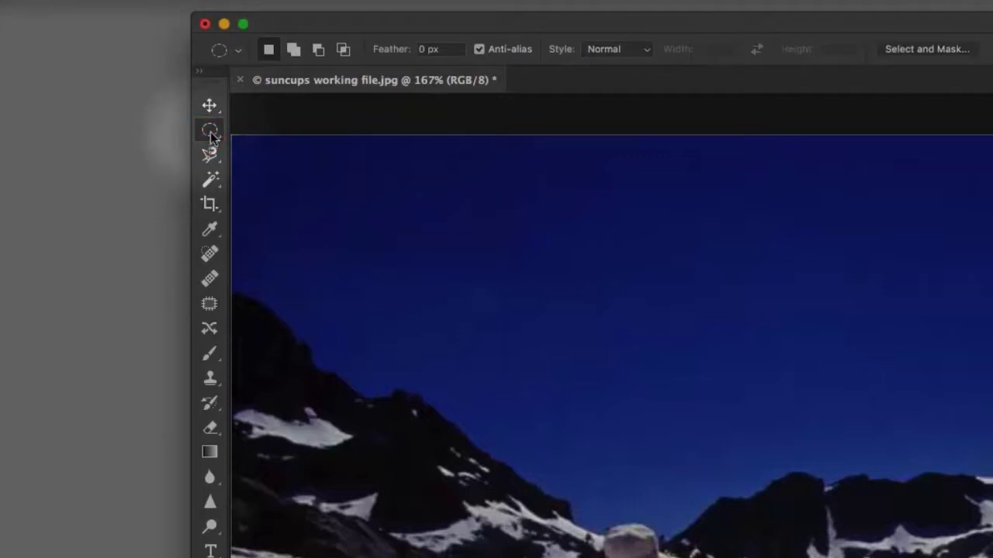
pyautogui.moveTo(210, 132)
pyautogui.mouseDown()
pyautogui.moveTo(394, 143)
pyautogui.moveTo(216, 132)
pyautogui.mouseUp()
pyautogui.click(216, 132)
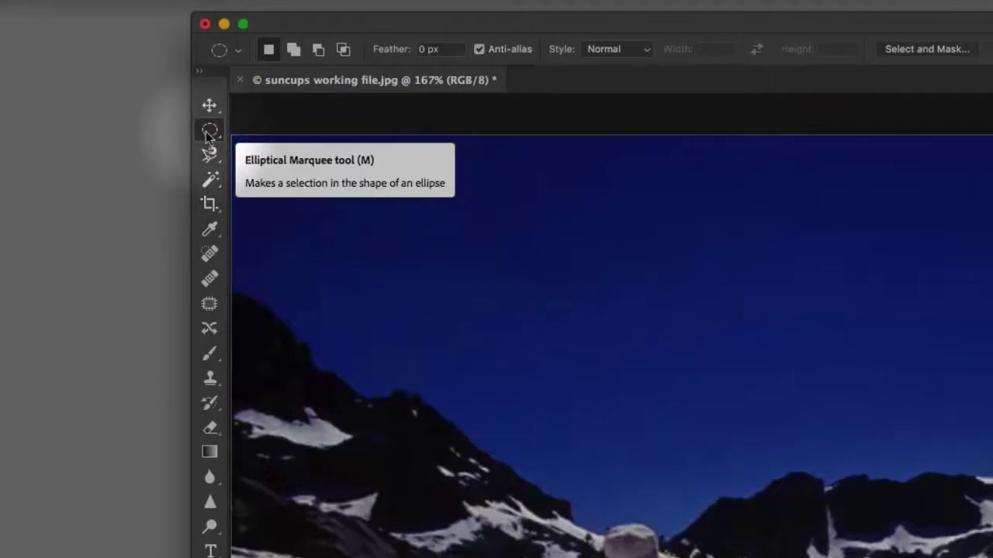
pyautogui.click(206, 132)
pyautogui.moveTo(210, 135); pyautogui.dragTo(282, 137)
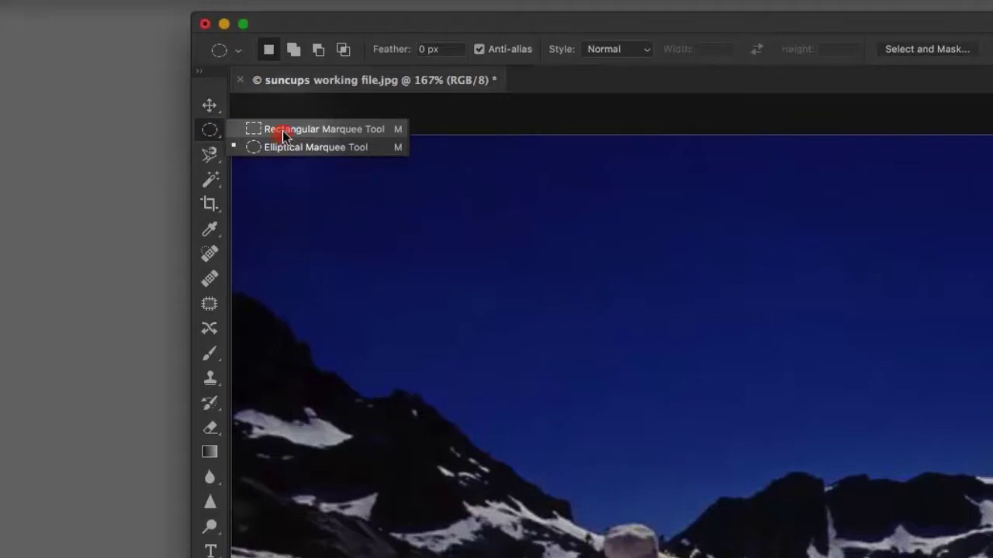
pyautogui.moveTo(282, 132); pyautogui.dragTo(283, 132)
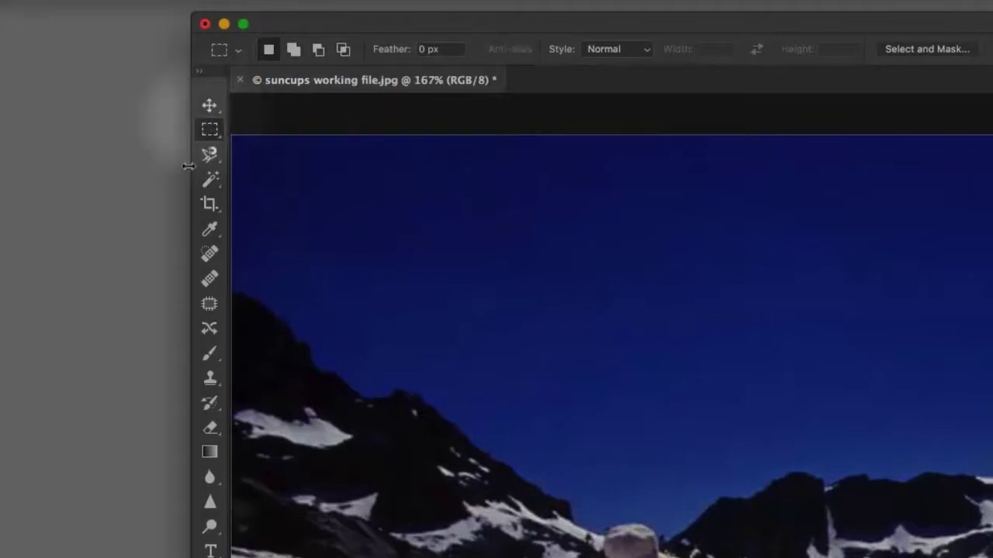
pyautogui.moveTo(210, 154); pyautogui.dragTo(272, 157)
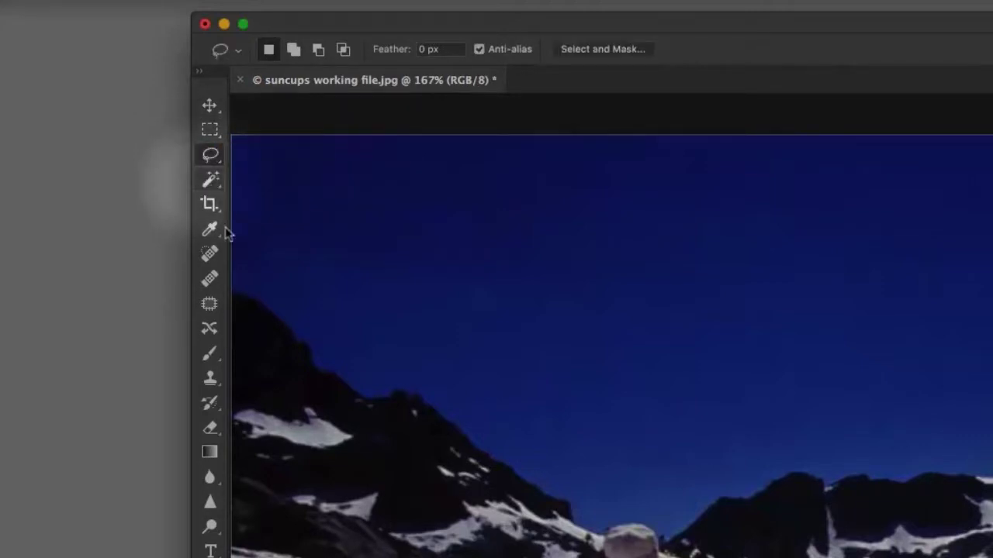
pyautogui.click(208, 182)
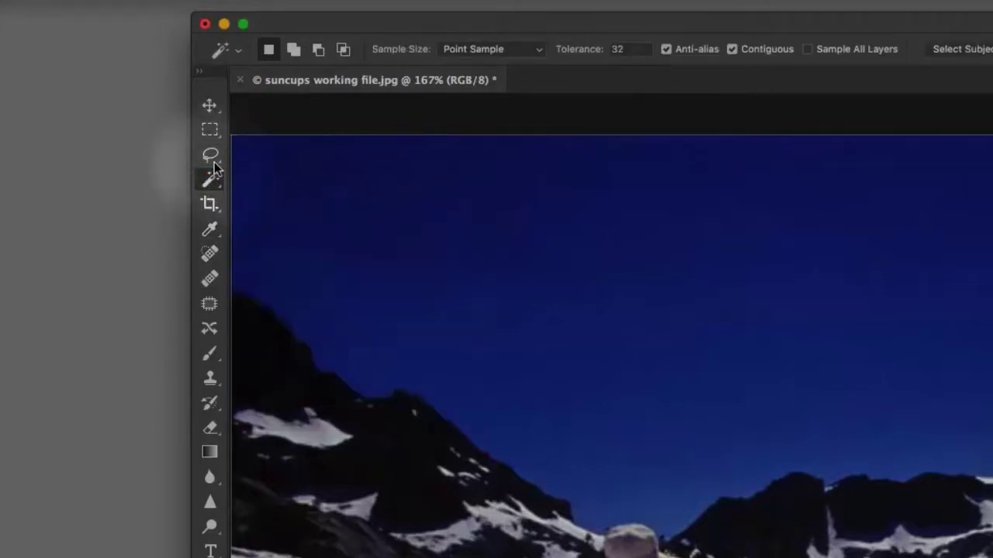
pyautogui.click(213, 181)
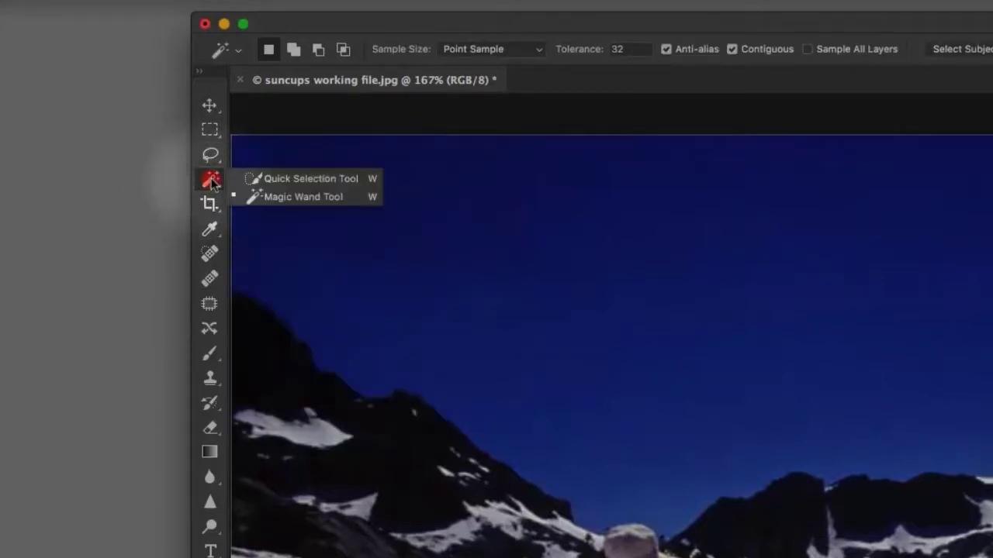
pyautogui.moveTo(213, 182); pyautogui.dragTo(260, 180)
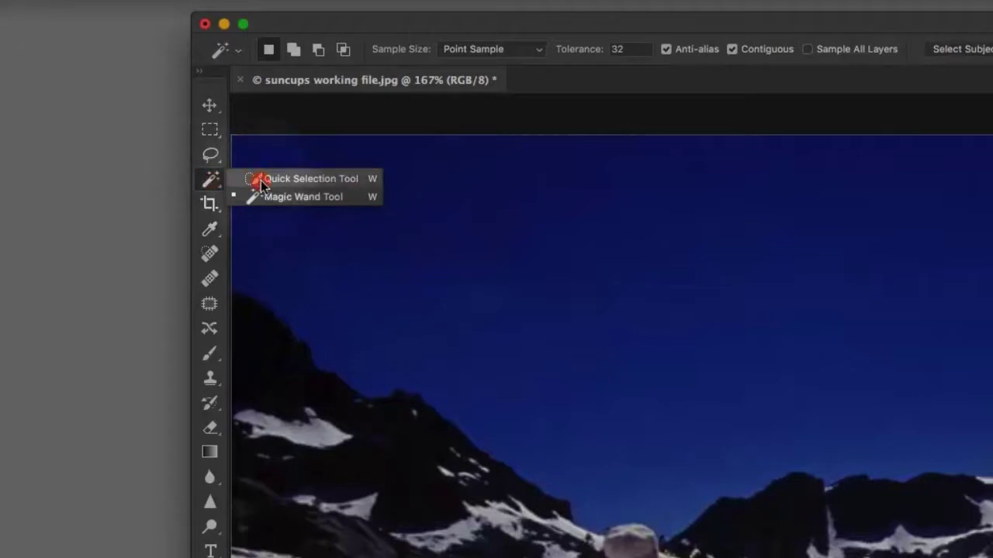
pyautogui.moveTo(268, 182); pyautogui.dragTo(204, 129)
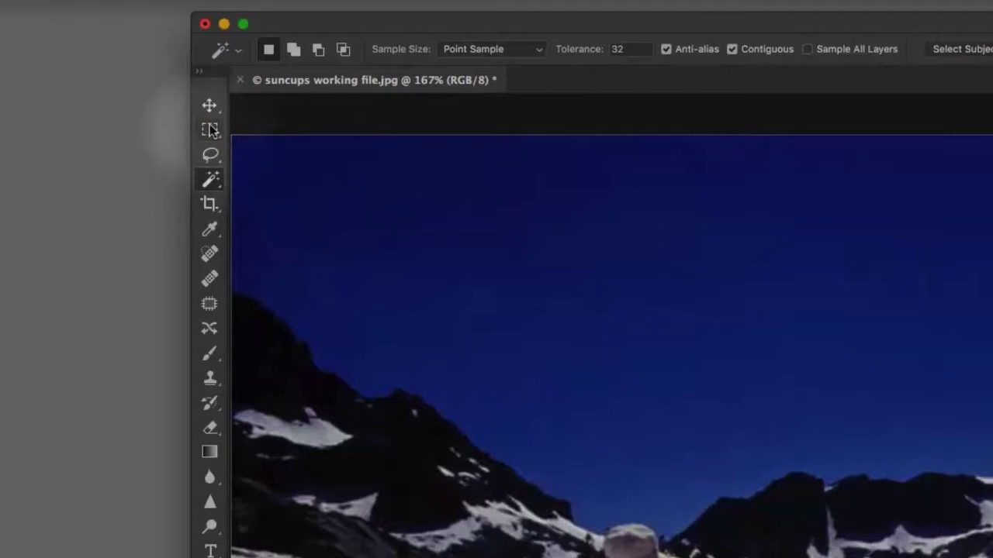
pyautogui.click(210, 129)
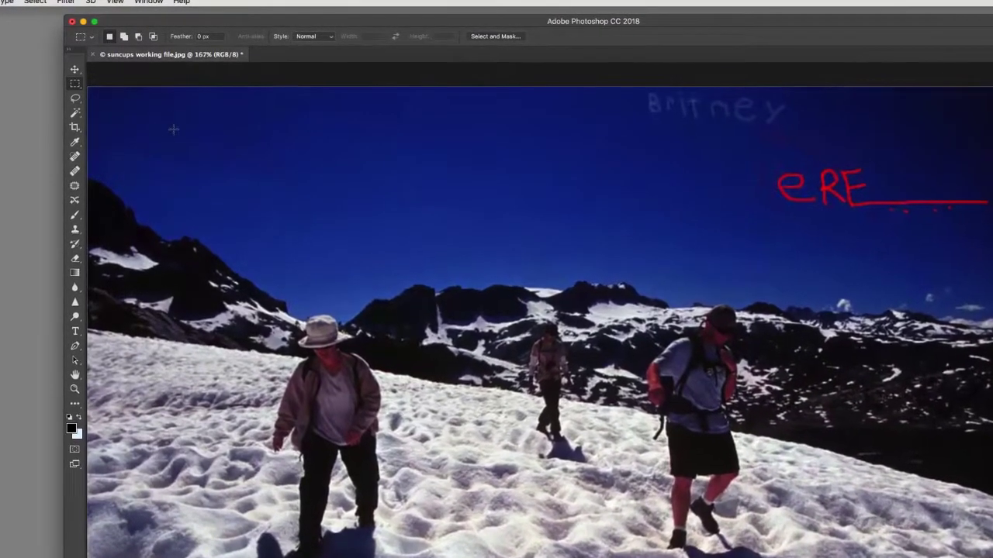
# Draw and clear a trial rectangular selection, then an elliptical one, in the sky.
pyautogui.moveTo(172, 118); pyautogui.dragTo(551, 255)
pyautogui.click(122, 130)
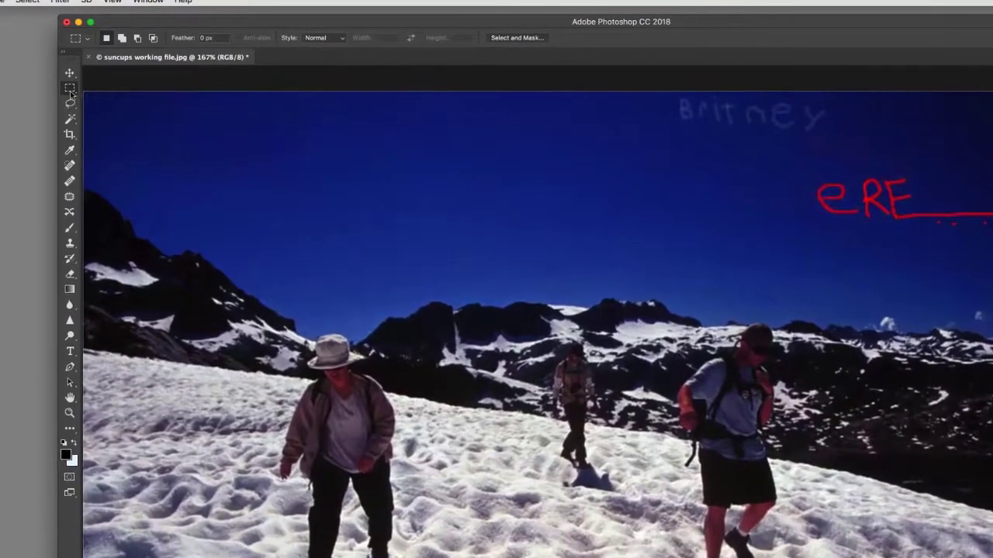
pyautogui.click(70, 88)
pyautogui.click(135, 101)
pyautogui.moveTo(249, 134); pyautogui.dragTo(411, 336)
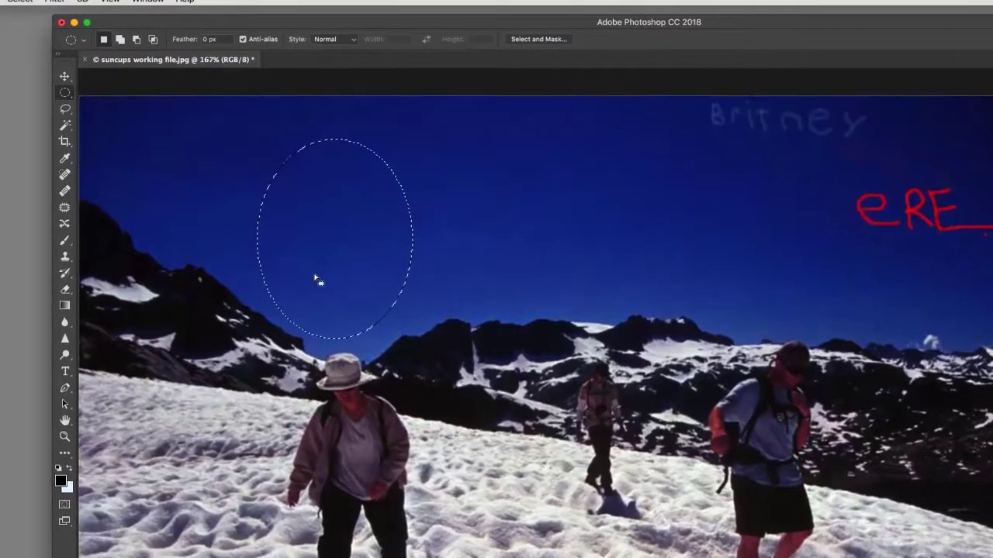
pyautogui.click(155, 190)
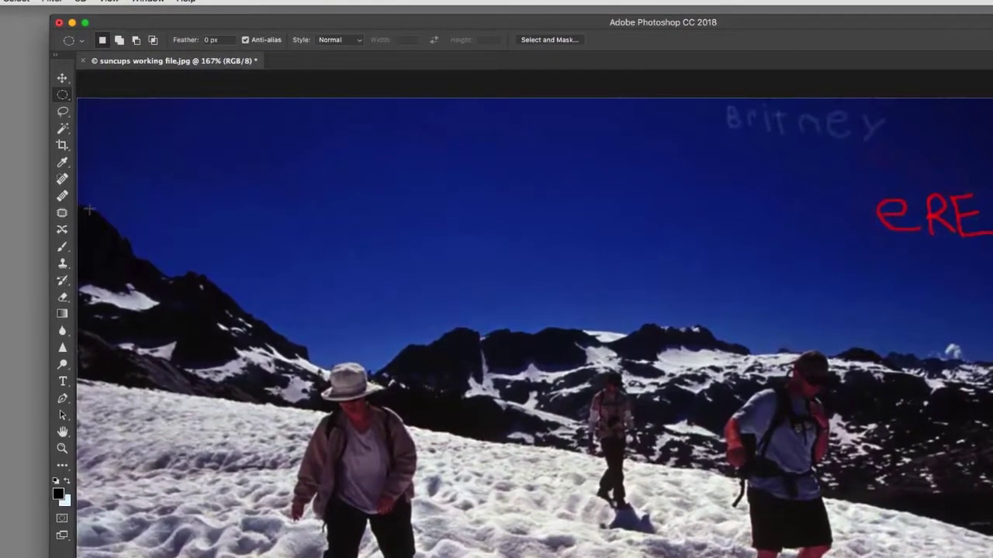
# Zoom the photo to 200% and pan to its upper-left corner.
pyautogui.hotkey('ctrl', '+')
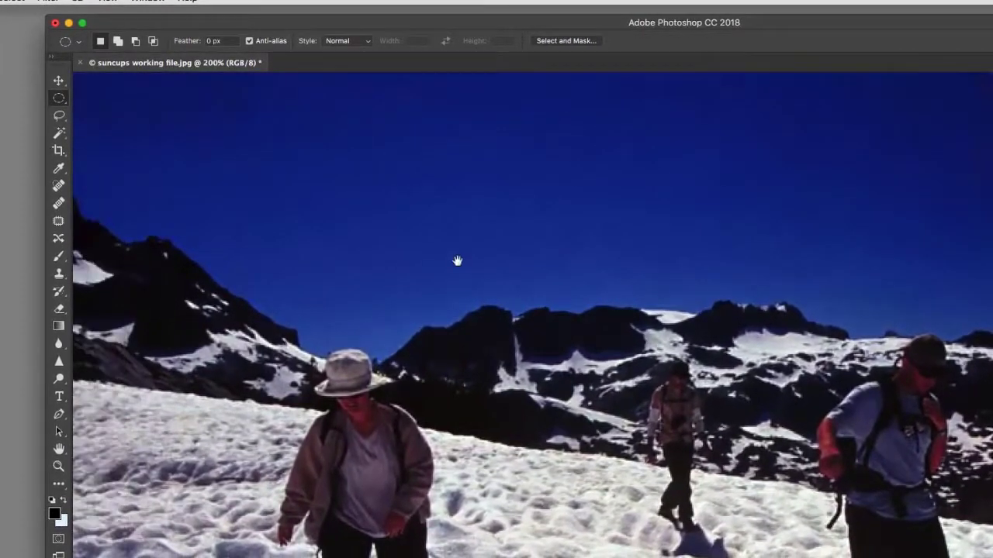
pyautogui.moveTo(457, 260); pyautogui.dragTo(650, 336)
pyautogui.scroll(2, 650, 337)
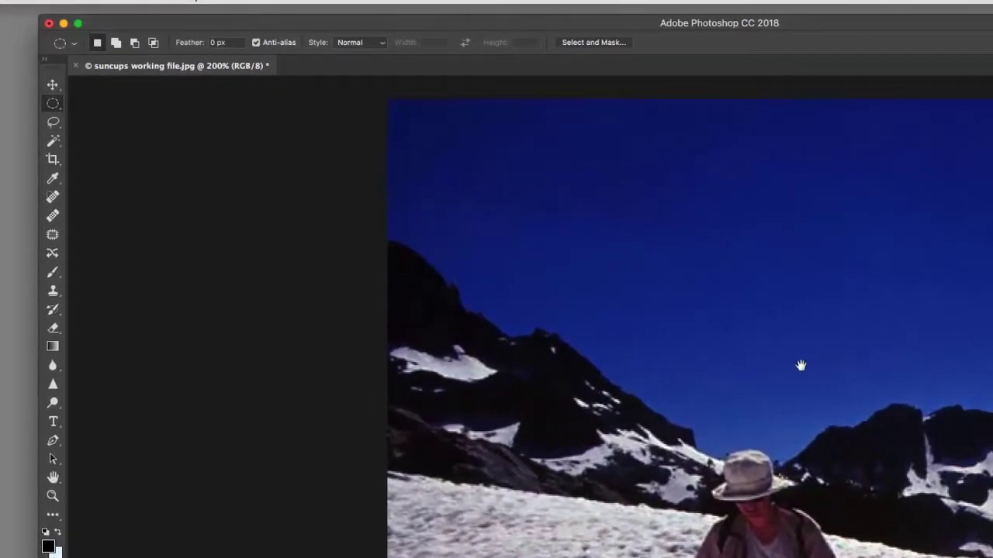
pyautogui.moveTo(799, 366); pyautogui.dragTo(692, 422)
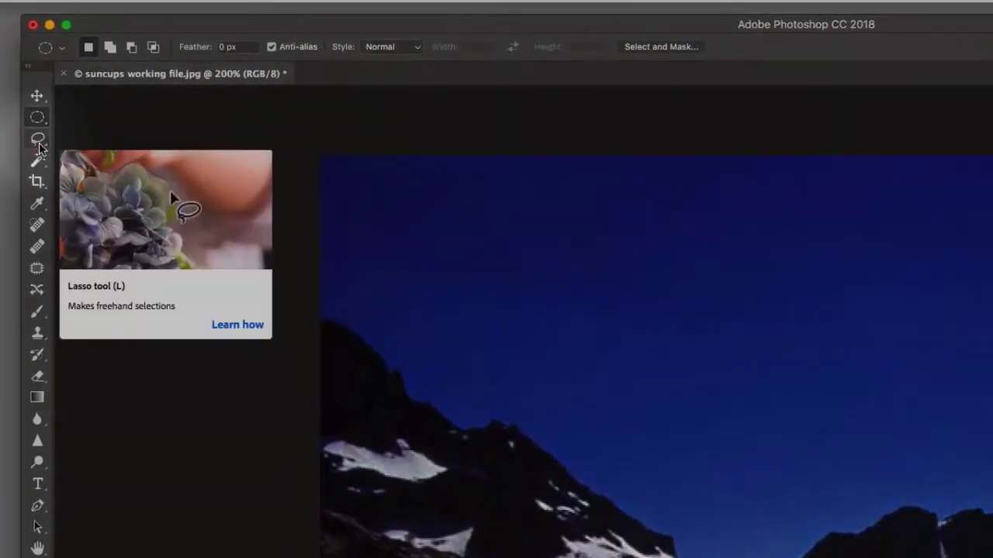
# Choose the plain Lasso tool and trace a freehand outline around the left mountain ridge.
pyautogui.click(39, 148)
pyautogui.moveTo(55, 147)
pyautogui.mouseDown()
pyautogui.moveTo(118, 141)
pyautogui.moveTo(156, 166)
pyautogui.moveTo(141, 138)
pyautogui.mouseUp()
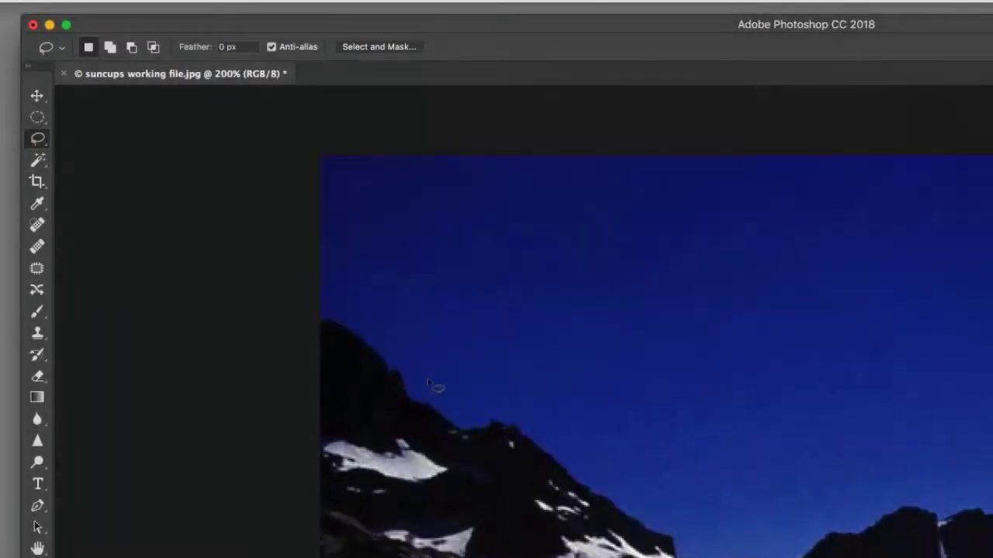
pyautogui.moveTo(340, 324)
pyautogui.mouseDown()
pyautogui.moveTo(427, 414)
pyautogui.moveTo(495, 421)
pyautogui.moveTo(590, 481)
pyautogui.mouseUp()
pyautogui.moveTo(628, 518); pyautogui.dragTo(666, 541)
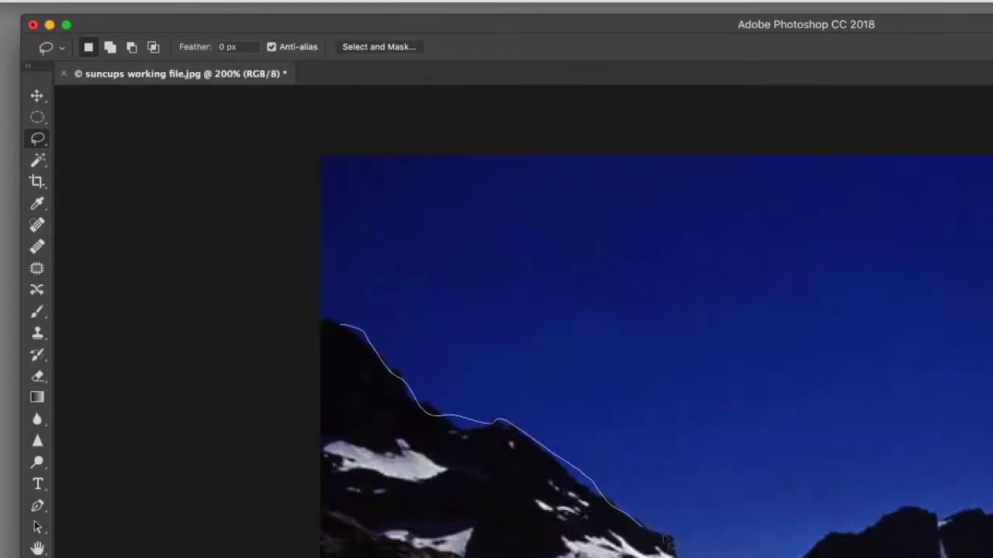
pyautogui.moveTo(376, 546)
pyautogui.mouseDown()
pyautogui.moveTo(320, 368)
pyautogui.moveTo(333, 332)
pyautogui.mouseUp()
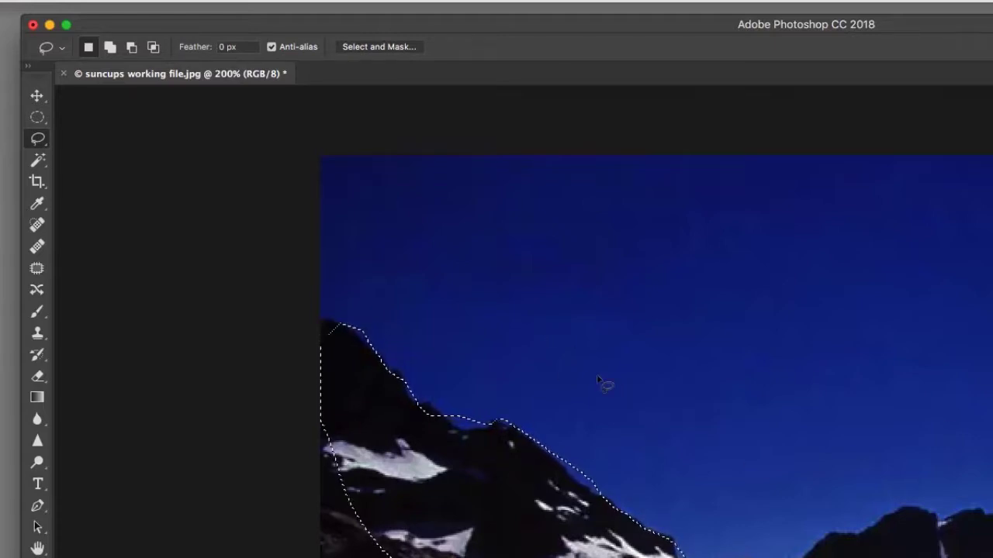
# Deselect the mountain, lasso the hiker's hat, and dismiss the no-pixels-selected warning.
pyautogui.press('super+d')
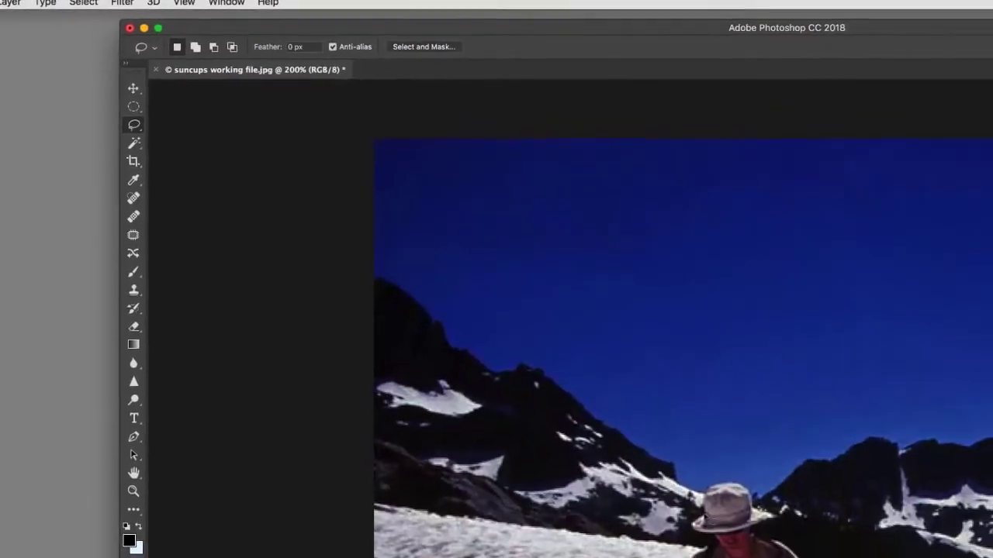
pyautogui.moveTo(774, 517); pyautogui.dragTo(718, 546)
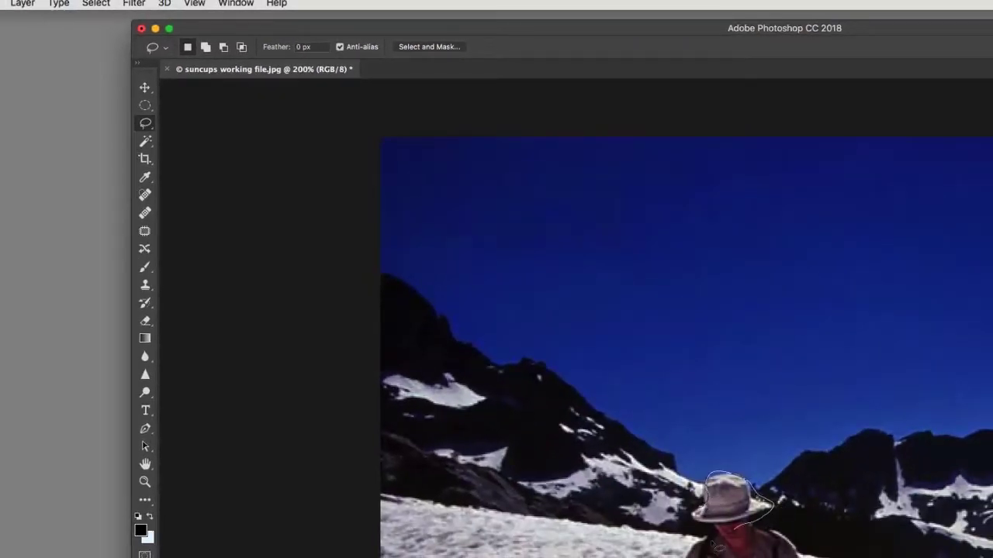
pyautogui.press('super+j')
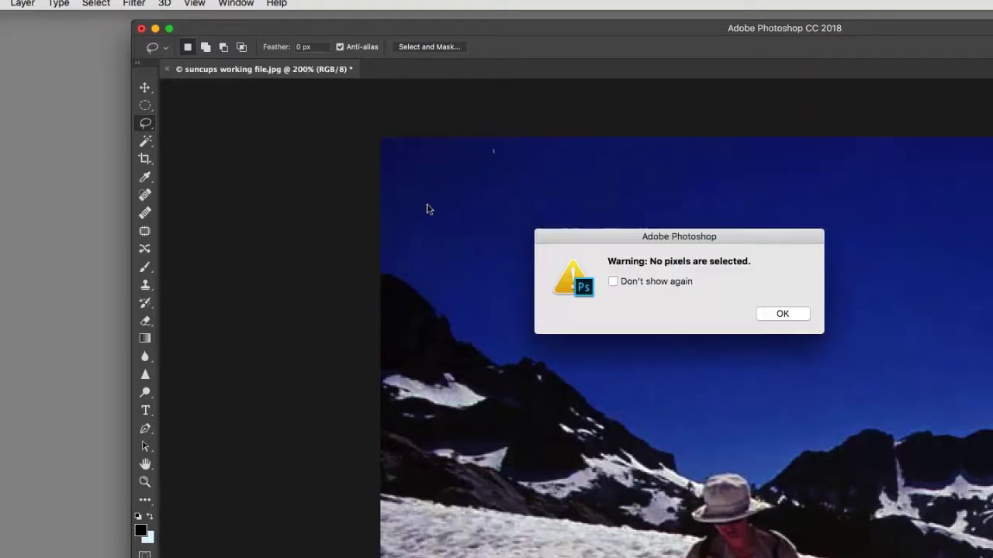
pyautogui.click(806, 318)
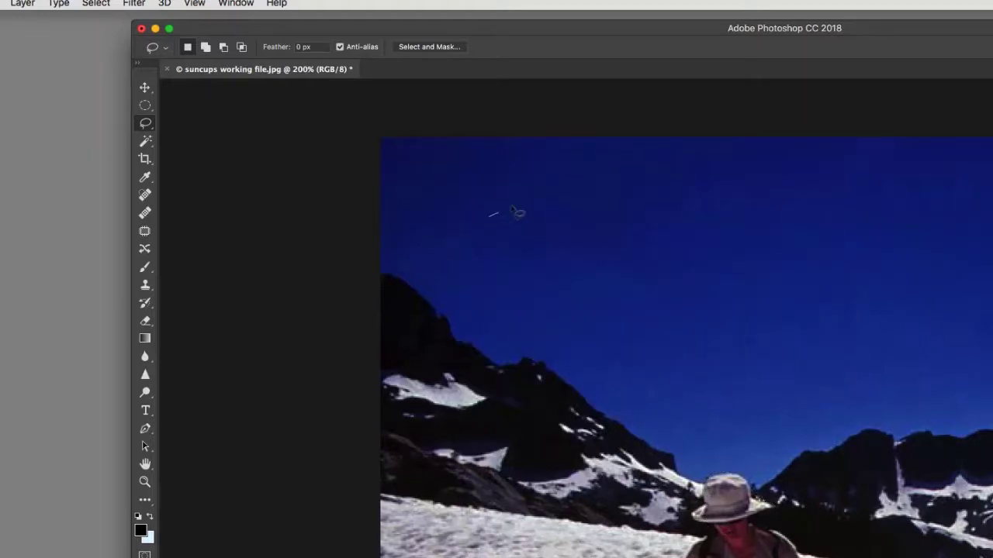
# Draw and clear two practice freehand lasso loops in the sky.
pyautogui.moveTo(512, 208); pyautogui.dragTo(596, 178)
pyautogui.moveTo(671, 180)
pyautogui.mouseDown()
pyautogui.moveTo(724, 191)
pyautogui.moveTo(748, 221)
pyautogui.moveTo(753, 252)
pyautogui.mouseUp()
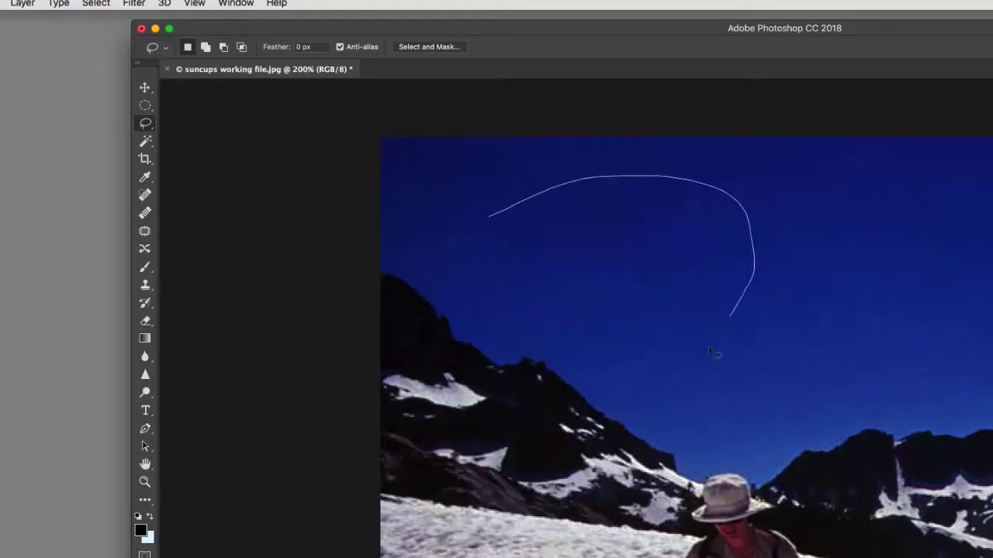
pyautogui.moveTo(534, 375); pyautogui.dragTo(603, 284)
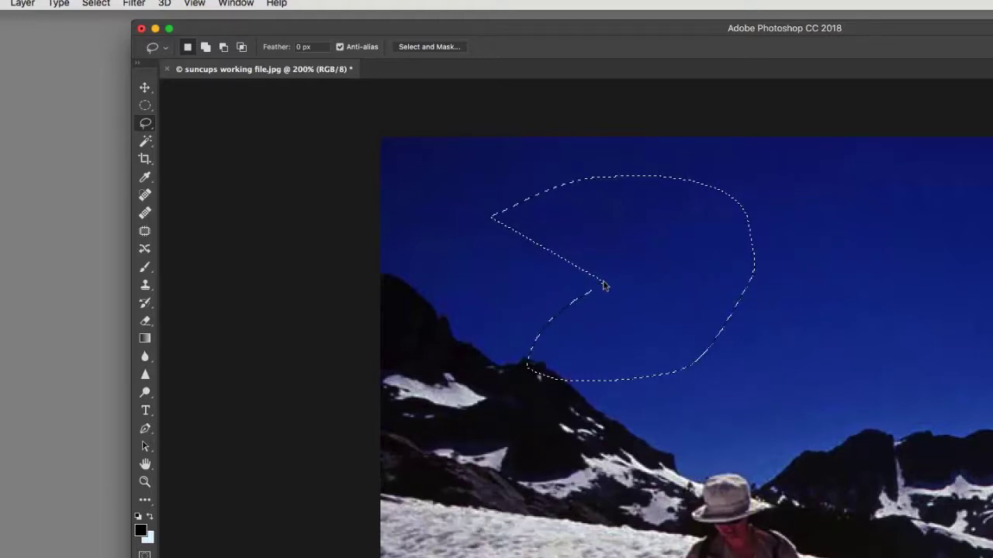
pyautogui.click(810, 264)
pyautogui.moveTo(593, 187)
pyautogui.mouseDown()
pyautogui.moveTo(763, 237)
pyautogui.moveTo(734, 336)
pyautogui.moveTo(589, 385)
pyautogui.moveTo(537, 271)
pyautogui.mouseUp()
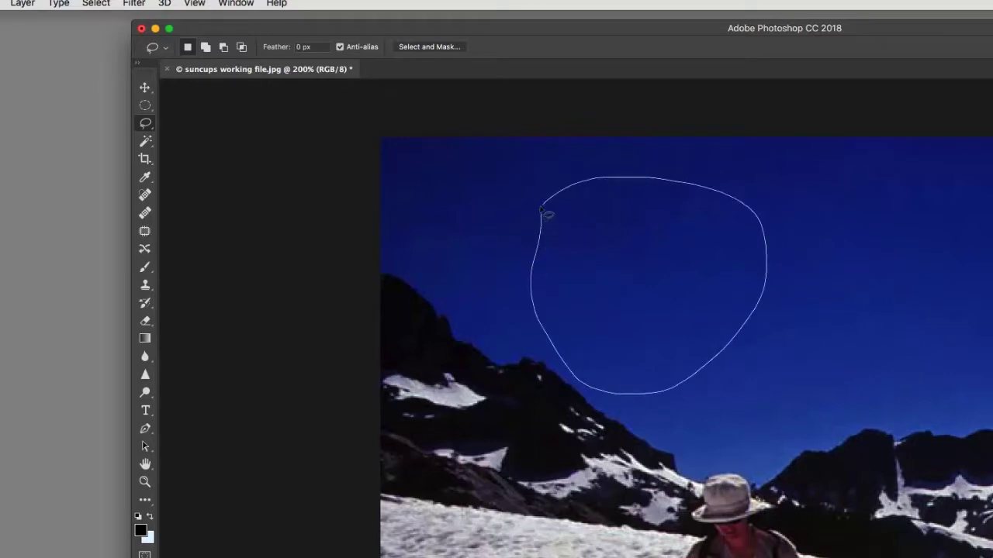
pyautogui.moveTo(548, 211); pyautogui.dragTo(543, 206)
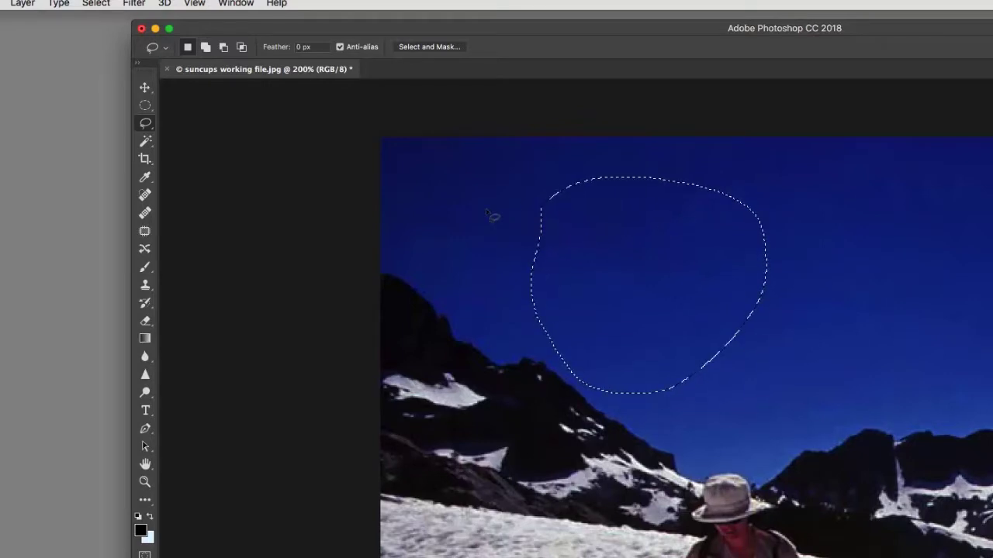
pyautogui.click(480, 225)
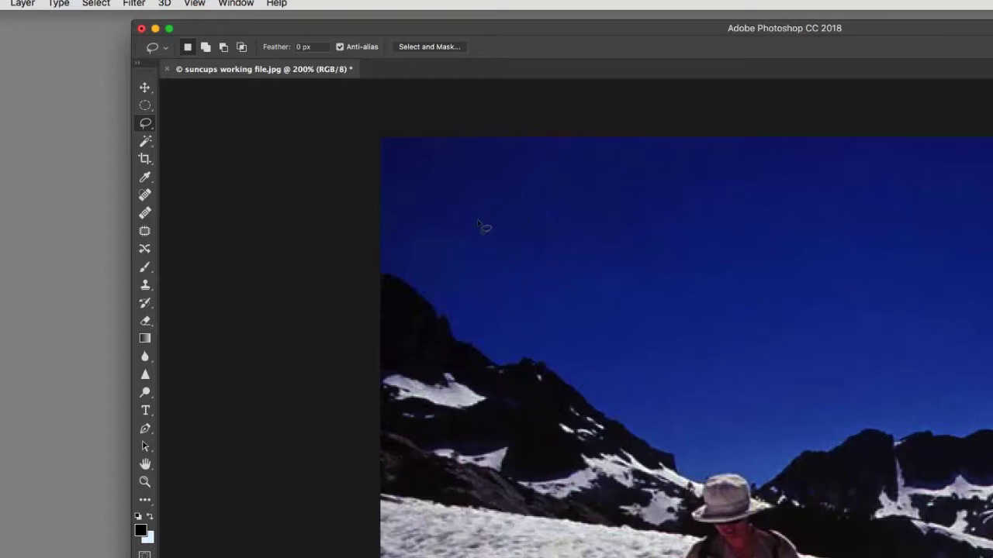
pyautogui.click(146, 124)
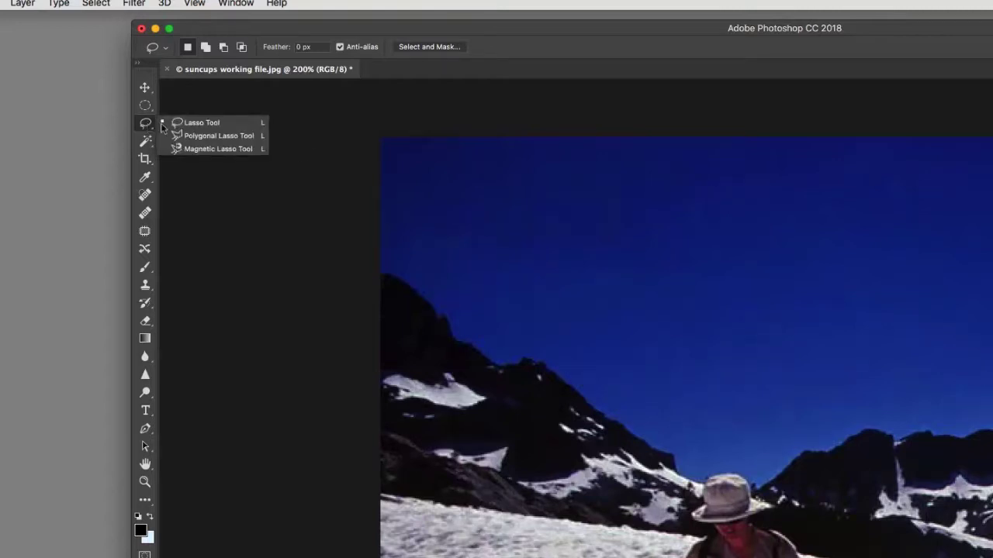
# Switch to the Polygonal Lasso and place corners along the ridge and across the sky.
pyautogui.click(174, 135)
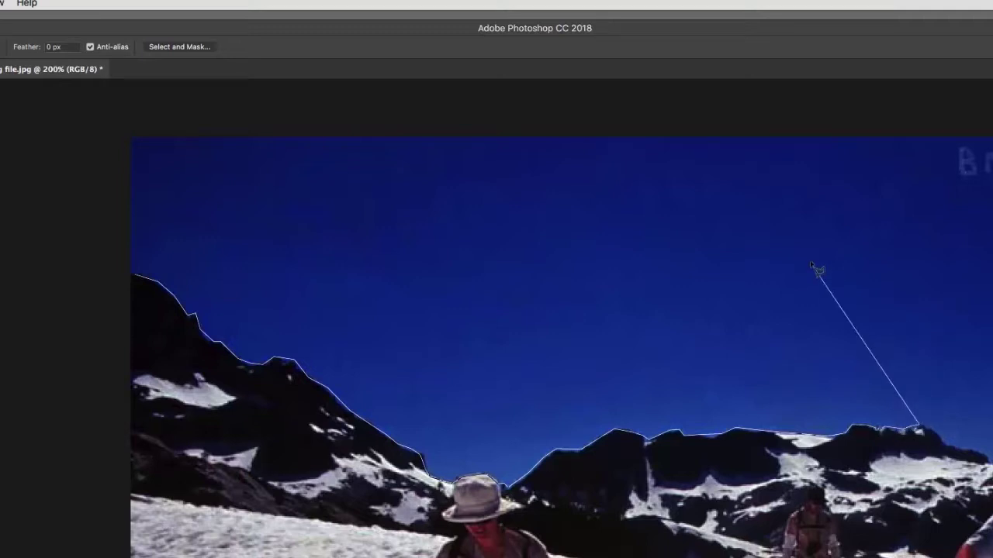
pyautogui.click(813, 266)
pyautogui.click(625, 205)
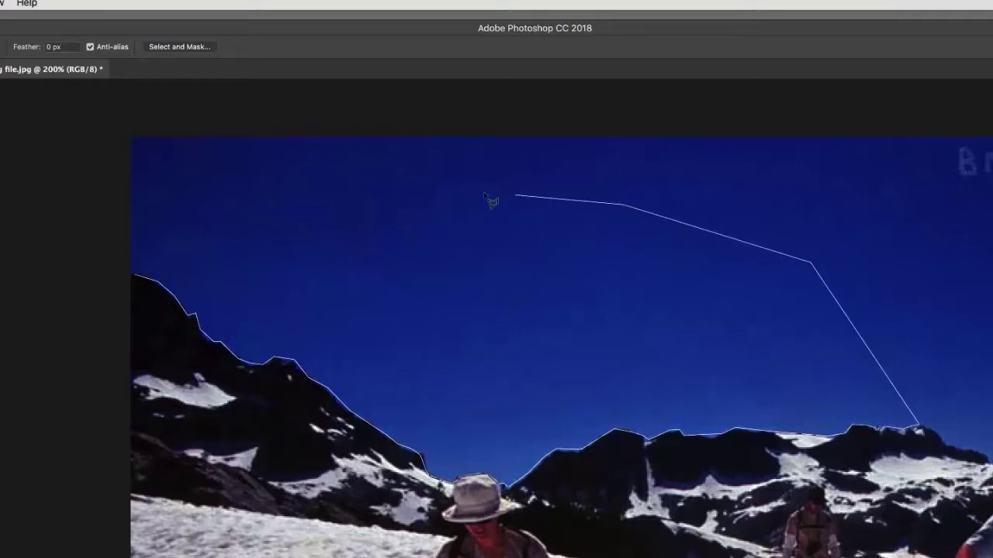
pyautogui.click(380, 189)
pyautogui.click(217, 186)
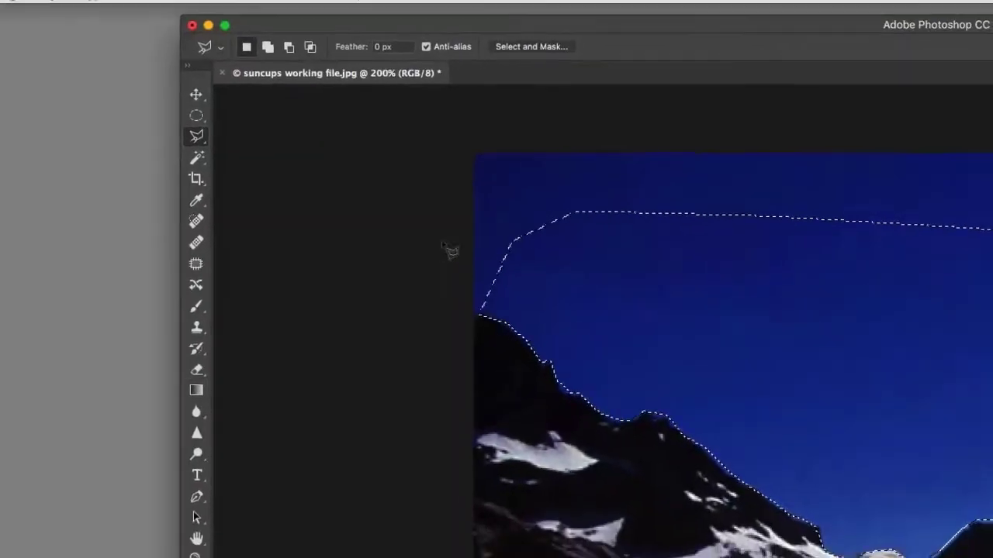
# Replace the ridge selection with a closed zigzag polygon in mid-sky, then clear it.
pyautogui.click(622, 206)
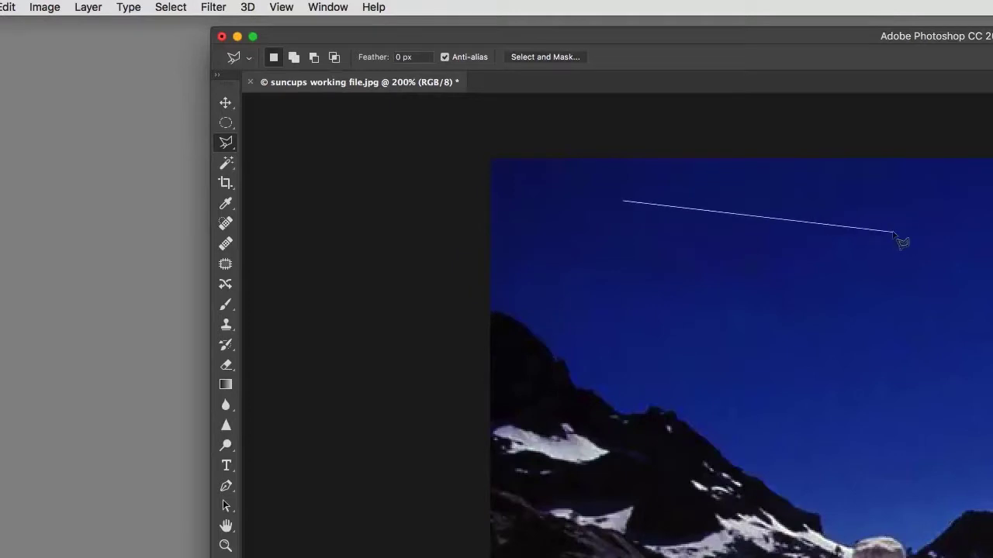
pyautogui.click(892, 232)
pyautogui.click(854, 401)
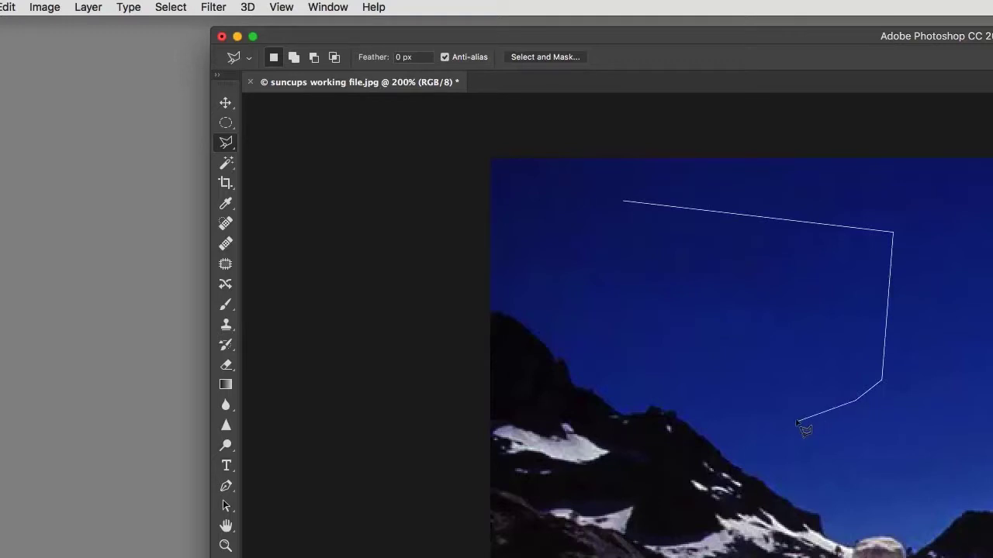
pyautogui.click(792, 383)
pyautogui.click(821, 298)
pyautogui.click(753, 342)
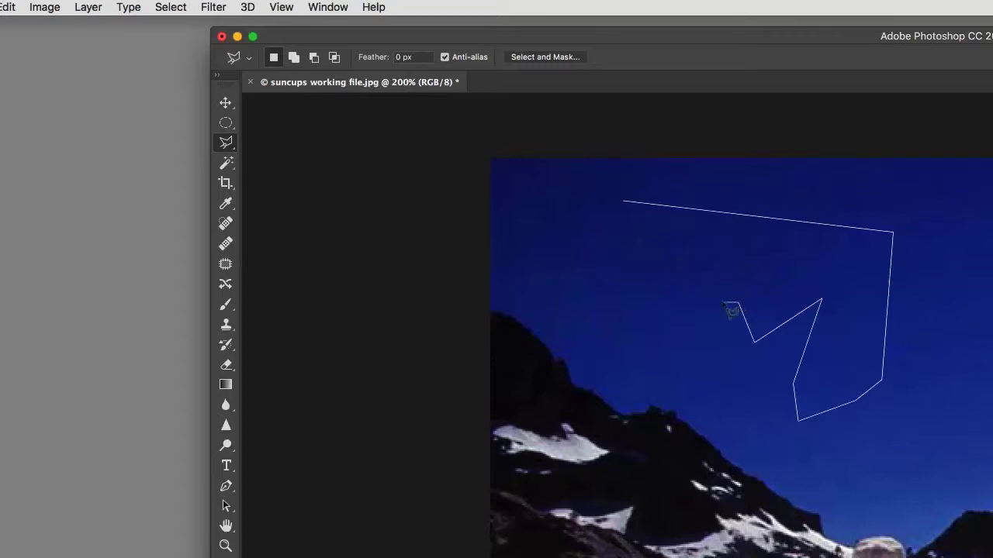
pyautogui.click(617, 335)
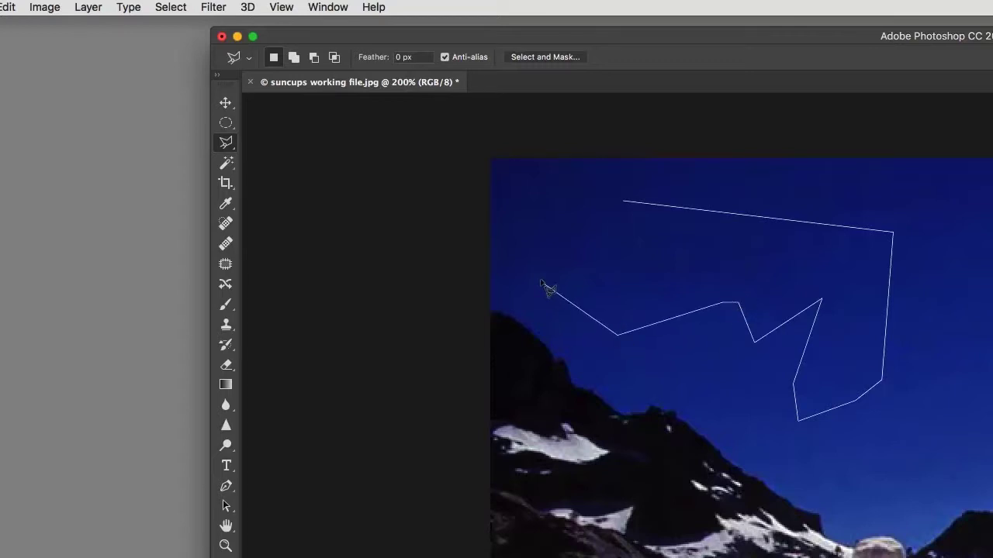
pyautogui.click(625, 205)
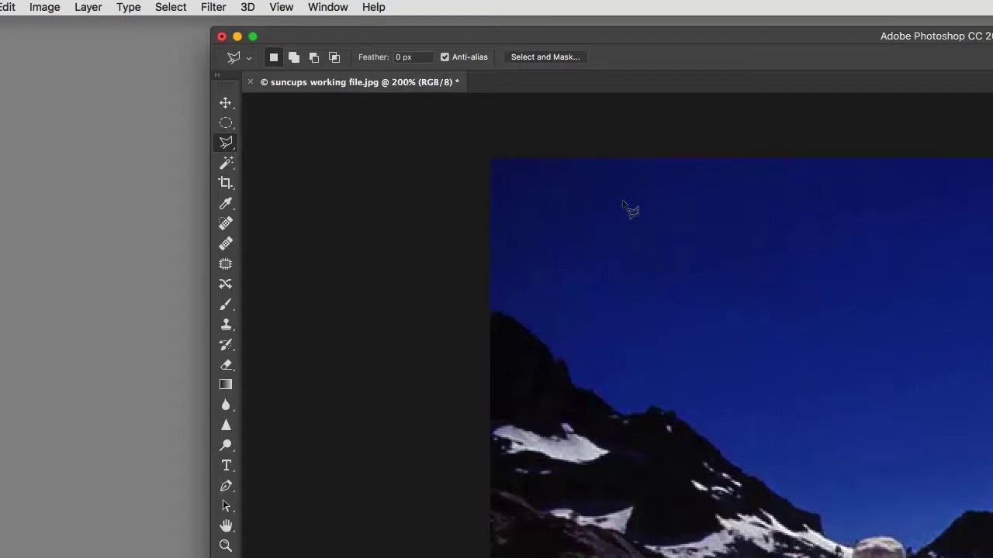
pyautogui.click(226, 123)
# Deselect and pick the Magnetic Lasso tool from the lasso flyout.
pyautogui.click(512, 186)
pyautogui.click(222, 146)
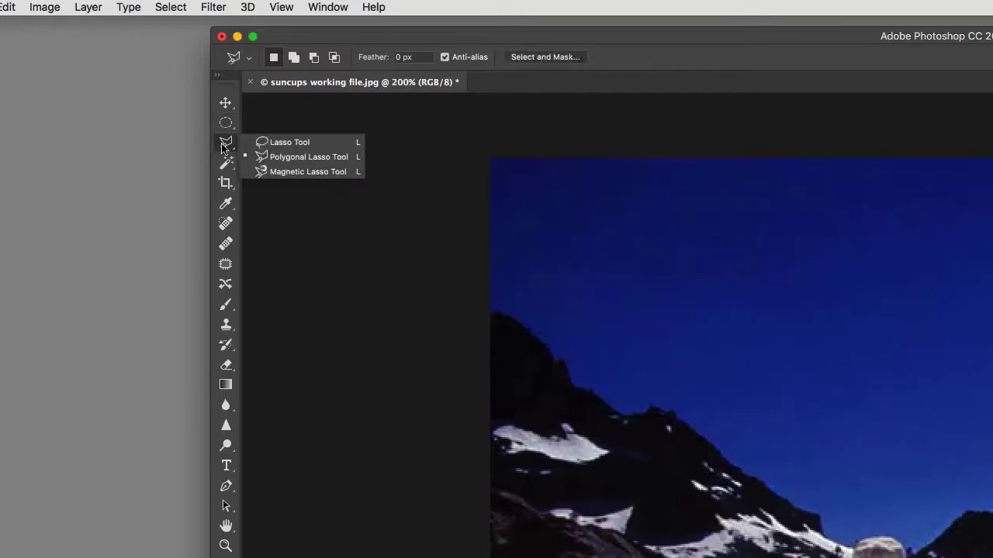
pyautogui.click(290, 171)
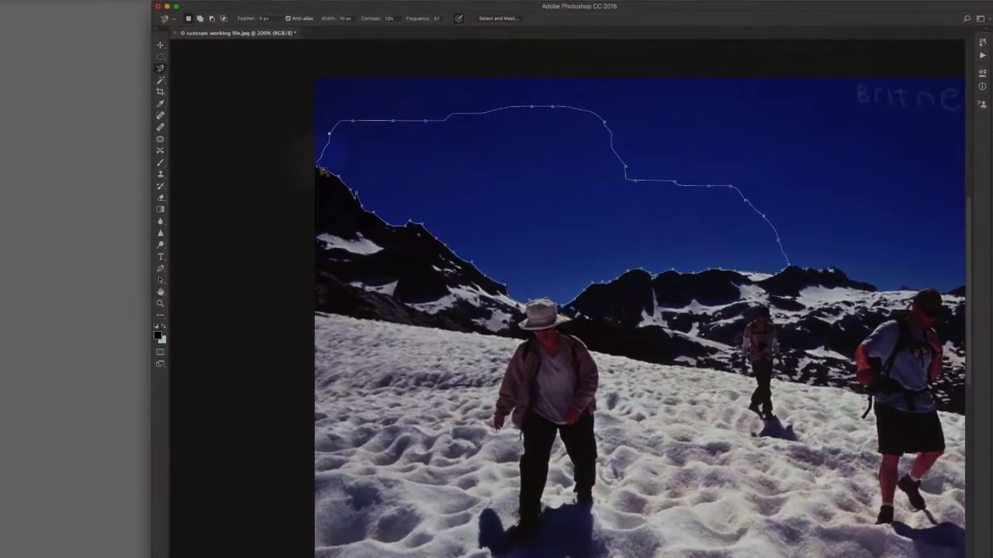
# Close the magnetic lasso path and Shift-drag to add the lower-right sky and canvas top.
pyautogui.click(318, 167)
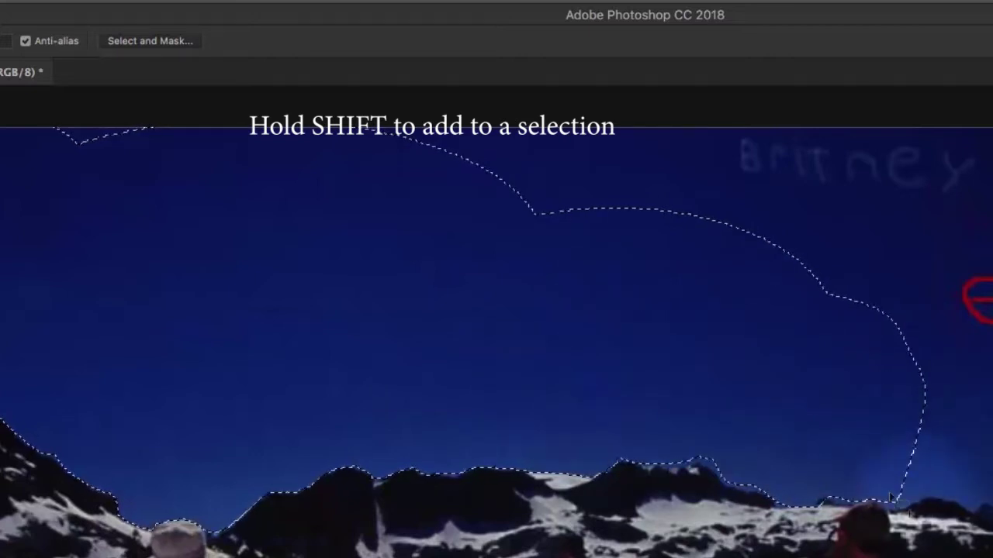
pyautogui.moveTo(881, 491)
pyautogui.mouseDown()
pyautogui.moveTo(988, 505)
pyautogui.moveTo(775, 219)
pyautogui.moveTo(741, 225)
pyautogui.mouseUp()
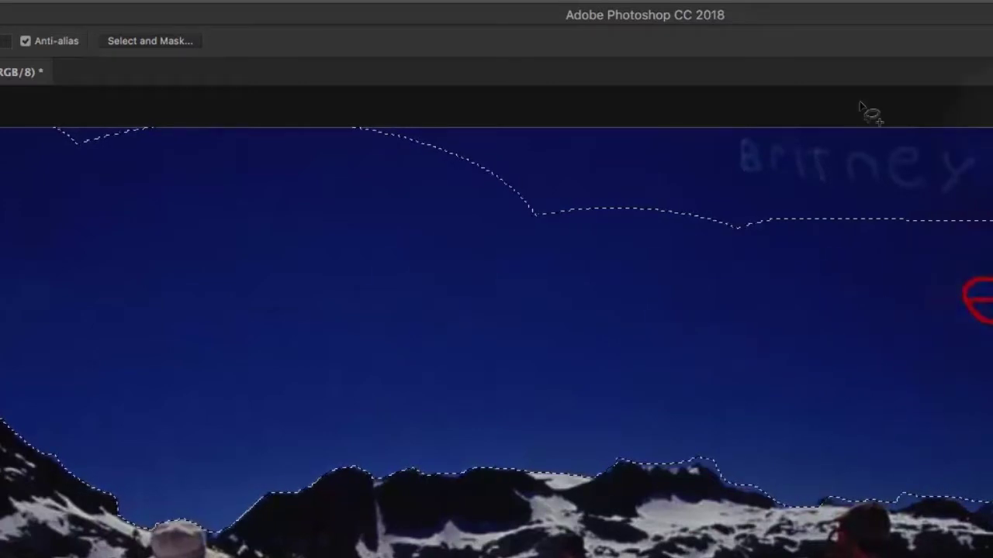
pyautogui.moveTo(859, 105)
pyautogui.mouseDown()
pyautogui.moveTo(65, 89)
pyautogui.moveTo(103, 233)
pyautogui.mouseUp()
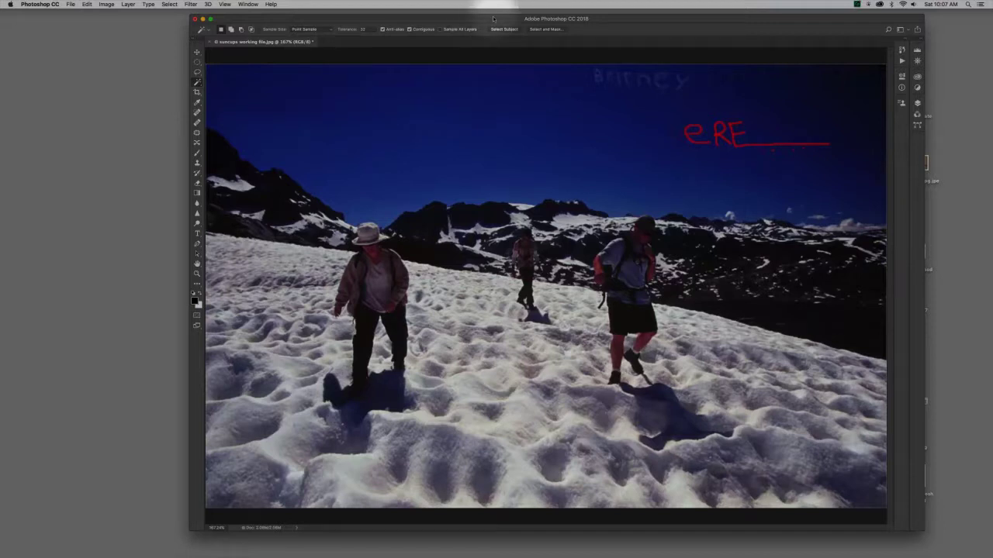
# Magic Wand the blue sky, then Shift-click to add the upper-right corner.
pyautogui.moveTo(494, 17); pyautogui.dragTo(463, 14)
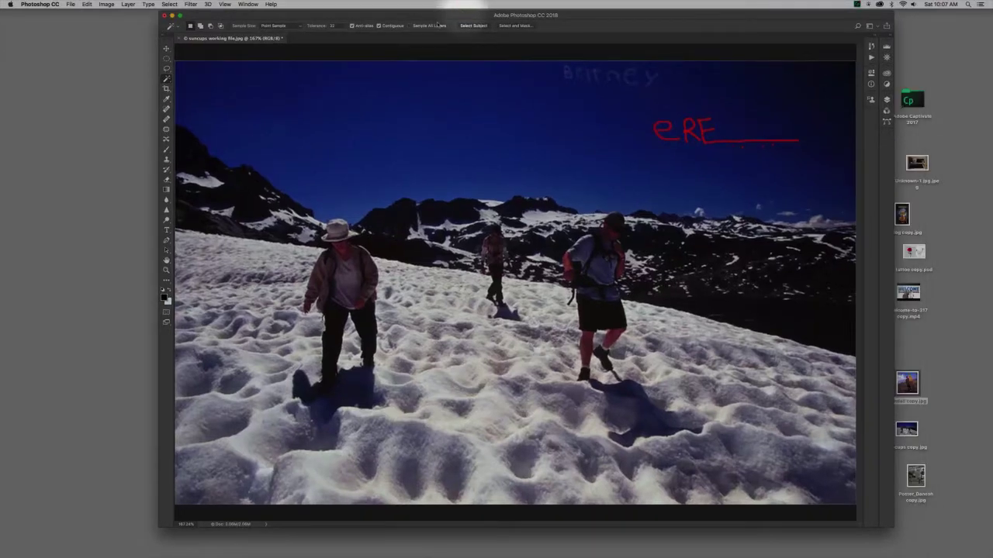
pyautogui.click(384, 178)
pyautogui.click(270, 112)
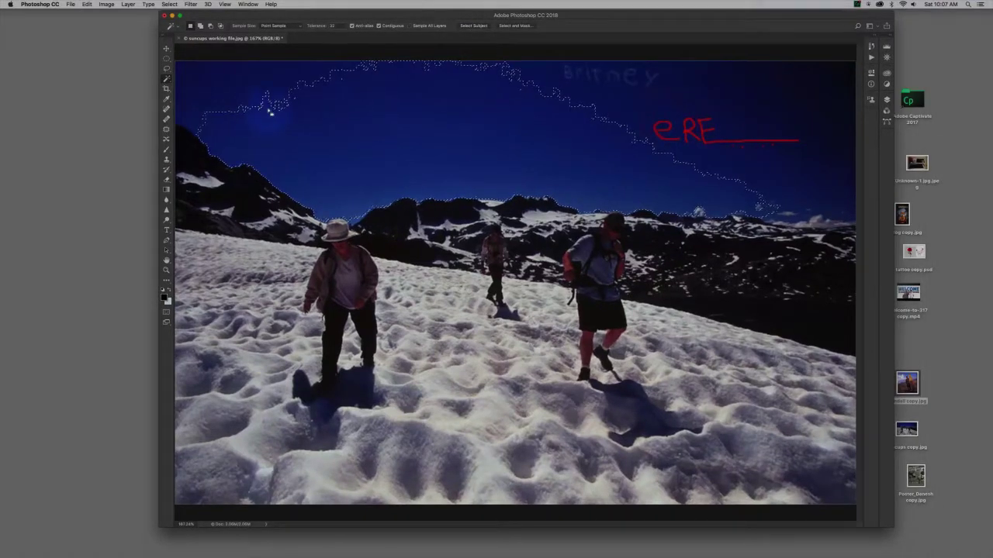
pyautogui.keyDown('shift'); pyautogui.click(233, 87); pyautogui.keyUp('shift')
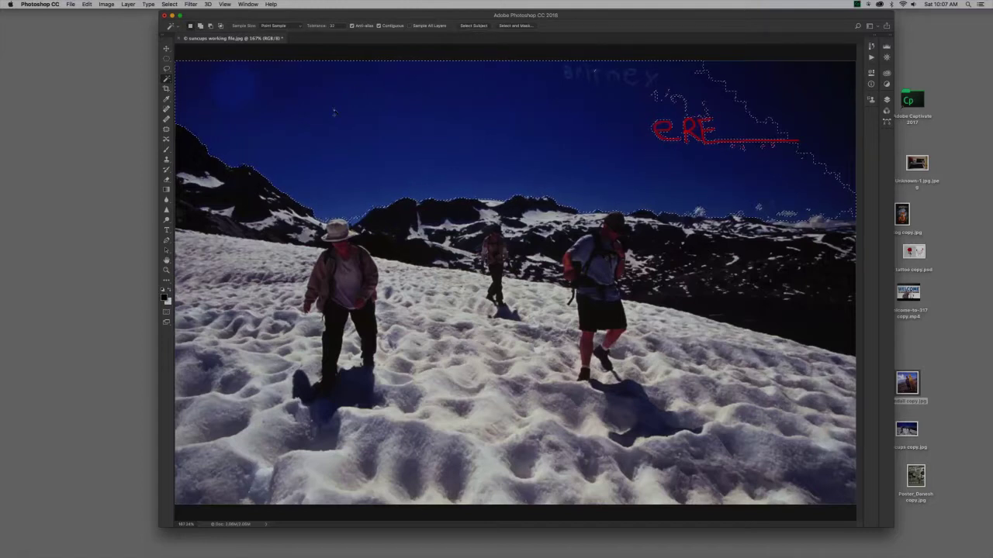
pyautogui.keyDown('shift'); pyautogui.click(814, 105); pyautogui.keyUp('shift')
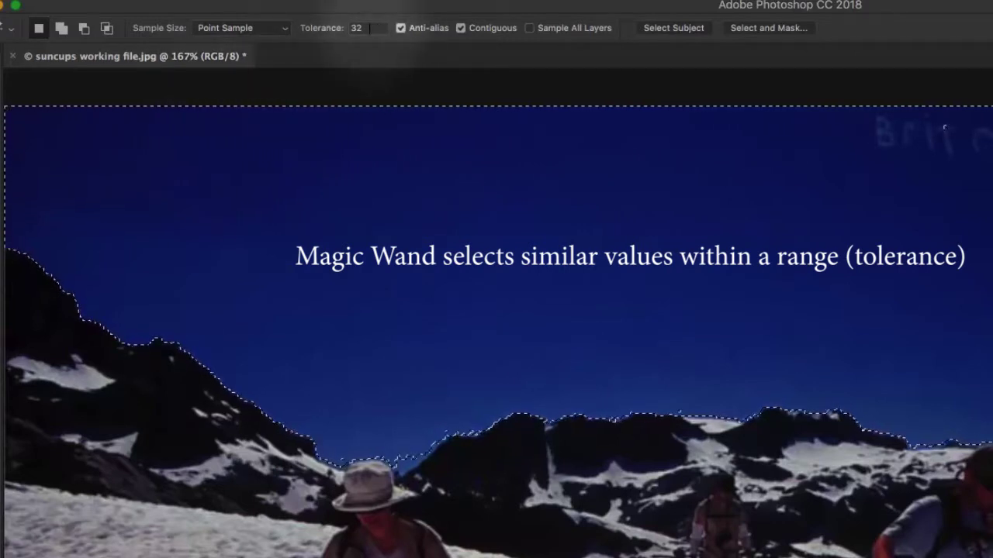
# Point out Tolerance 32 and briefly show the Levels histogram to explain it.
pyautogui.click(356, 28)
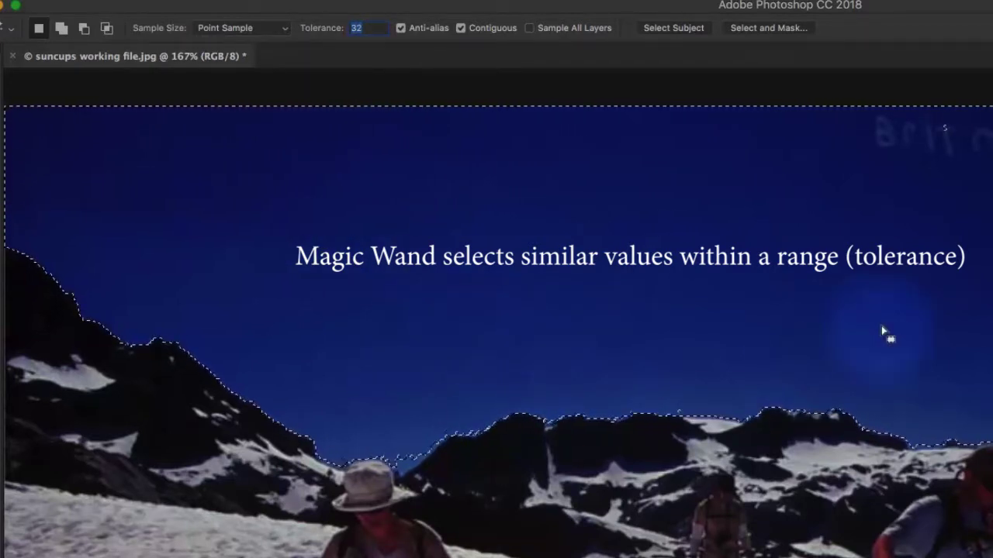
pyautogui.press('super+l')
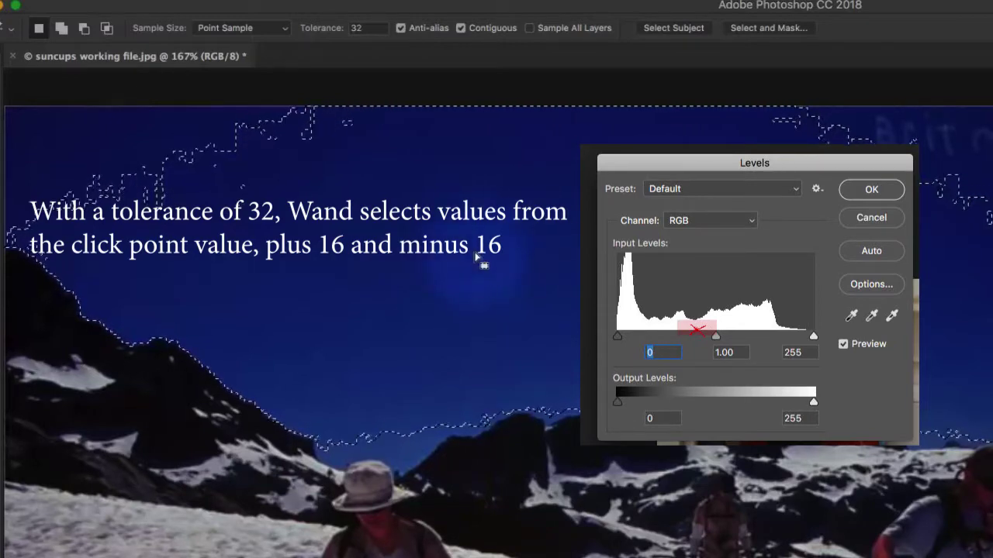
pyautogui.press('Escape')
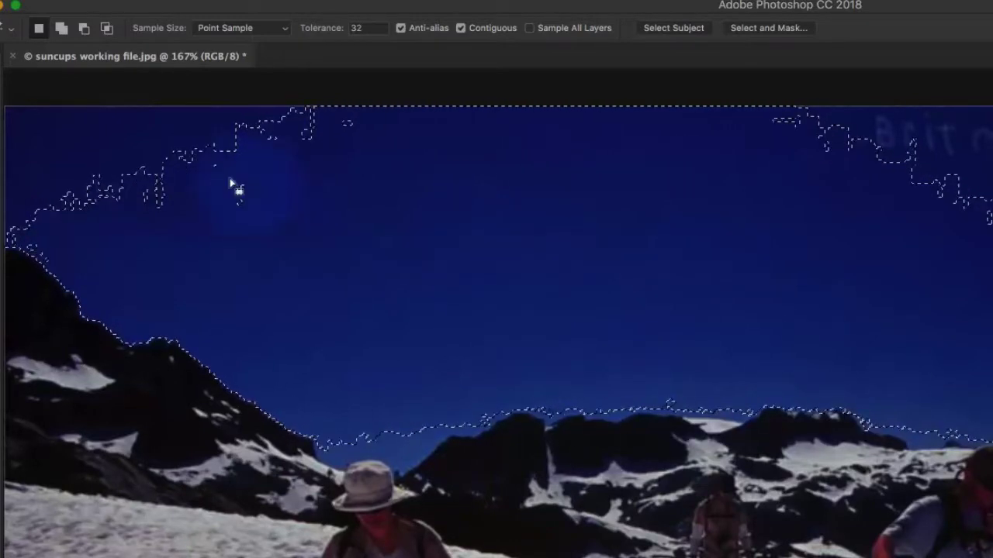
# Add the upper-left sky to the selection in add-to-selection mode.
pyautogui.keyDown('shift'); pyautogui.click(78, 148); pyautogui.keyUp('shift')
pyautogui.click(61, 28)
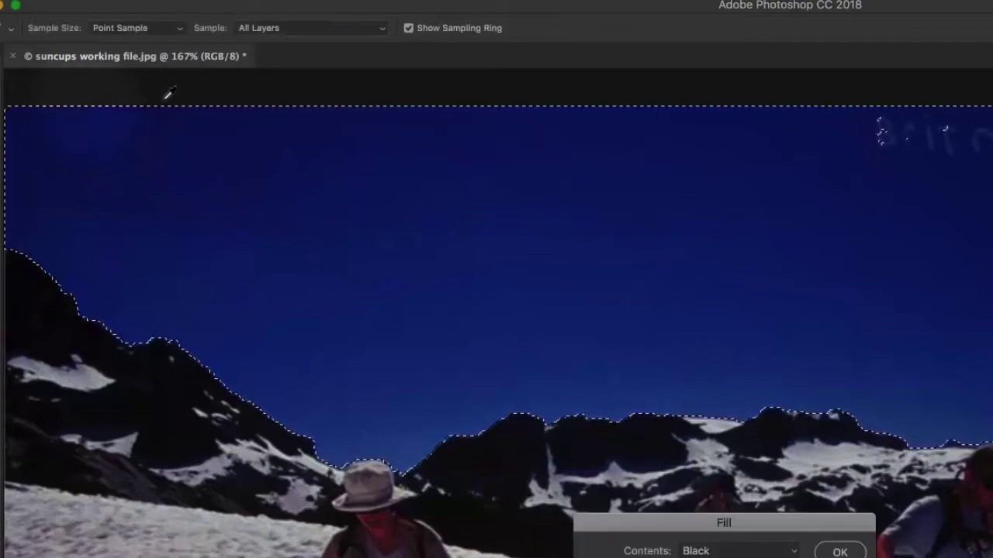
# Fill the selected sky with White, then deselect it to leave a pale sky.
pyautogui.click(776, 551)
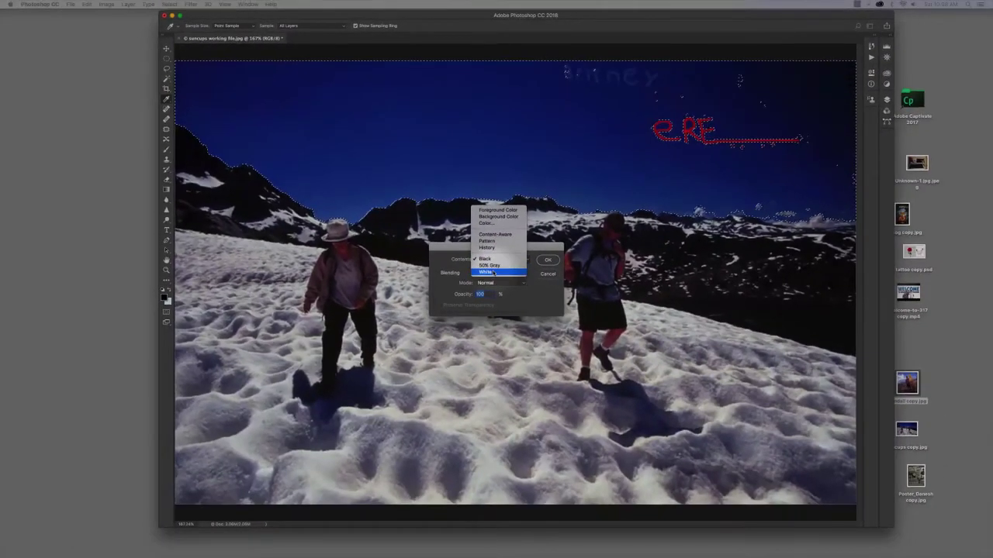
pyautogui.click(494, 272)
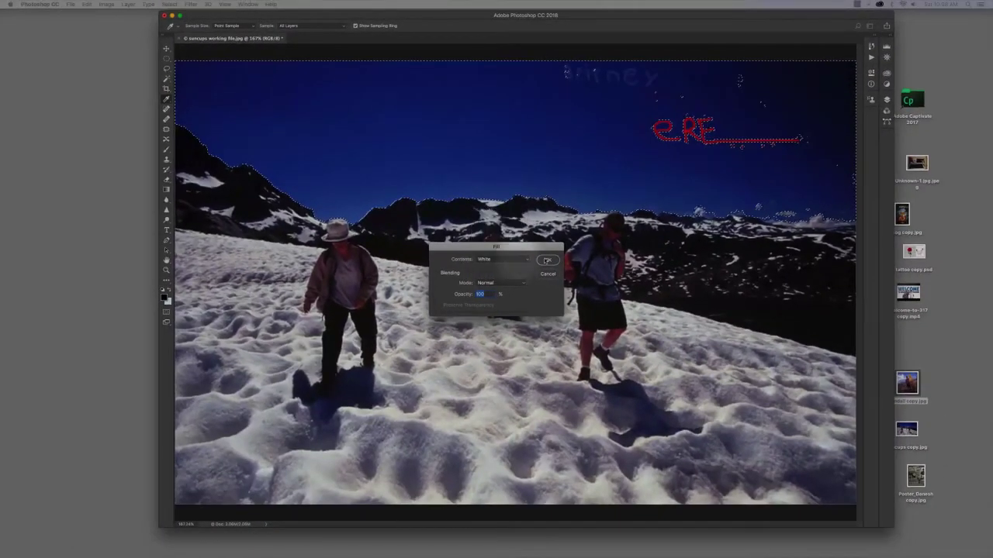
pyautogui.click(547, 259)
pyautogui.press('super+d')
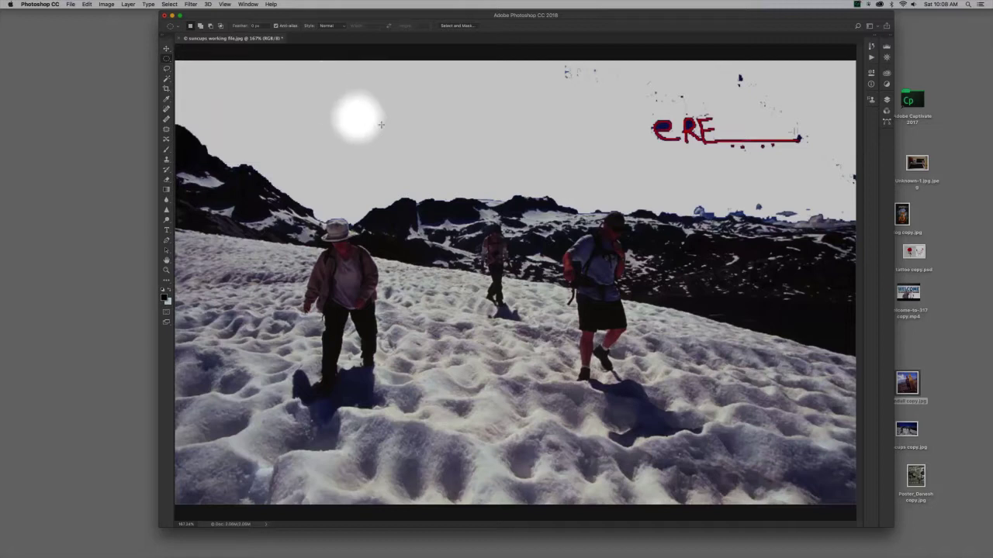
# Try an oval marquee around the left hiker, then a rectangular marquee across the mountains, clearing each.
pyautogui.moveTo(233, 89); pyautogui.dragTo(402, 430)
pyautogui.click(521, 141)
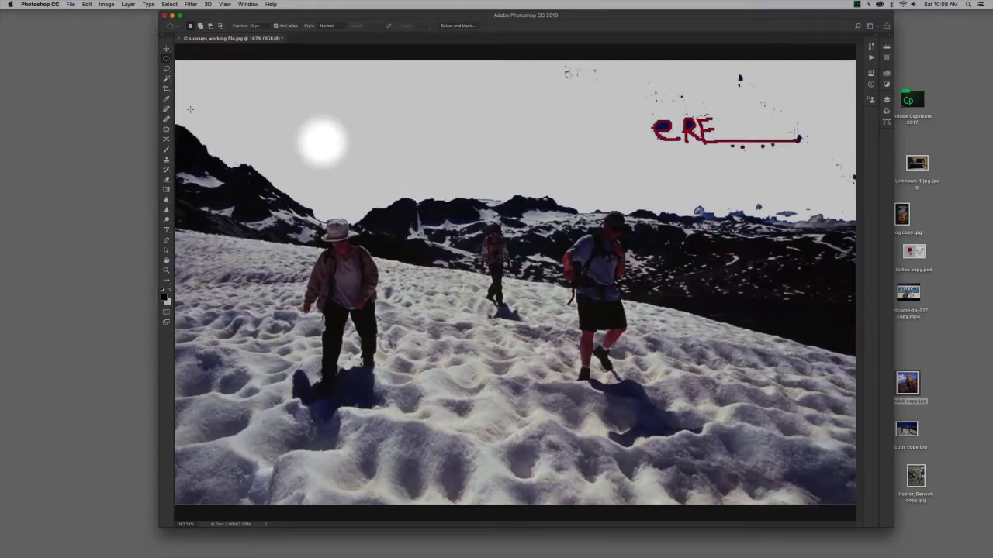
pyautogui.rightClick(166, 59)
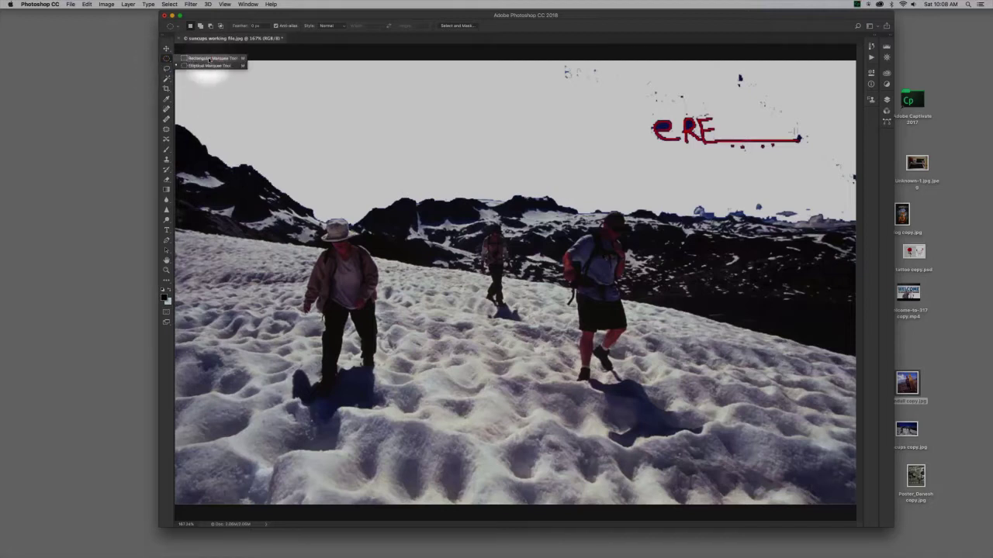
pyautogui.click(203, 60)
pyautogui.moveTo(353, 191); pyautogui.dragTo(686, 357)
pyautogui.click(318, 131)
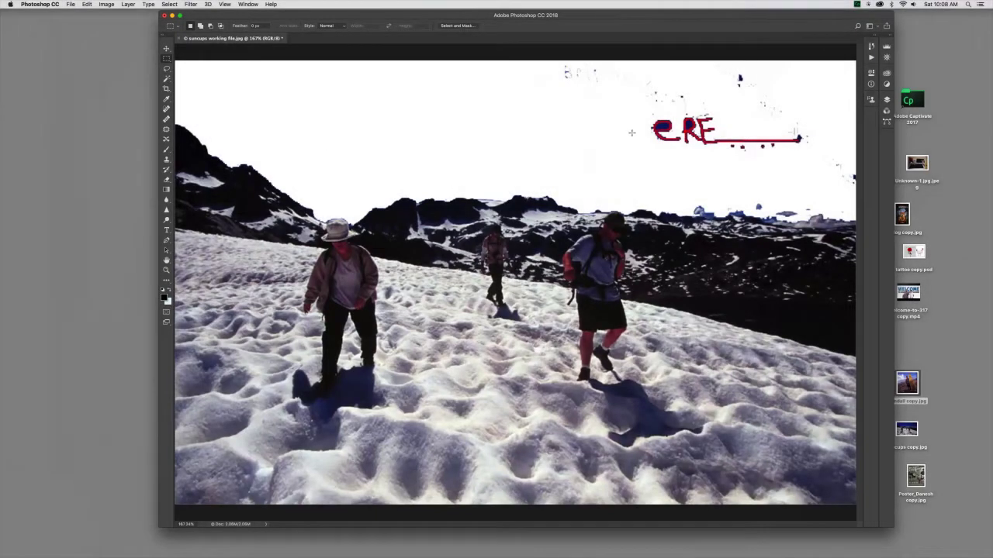
# Fill a rectangle over the red handwriting with white, deselect, and bring up the edit history.
pyautogui.moveTo(555, 63); pyautogui.dragTo(837, 169)
pyautogui.hotkey('shift', 'BackSpace')
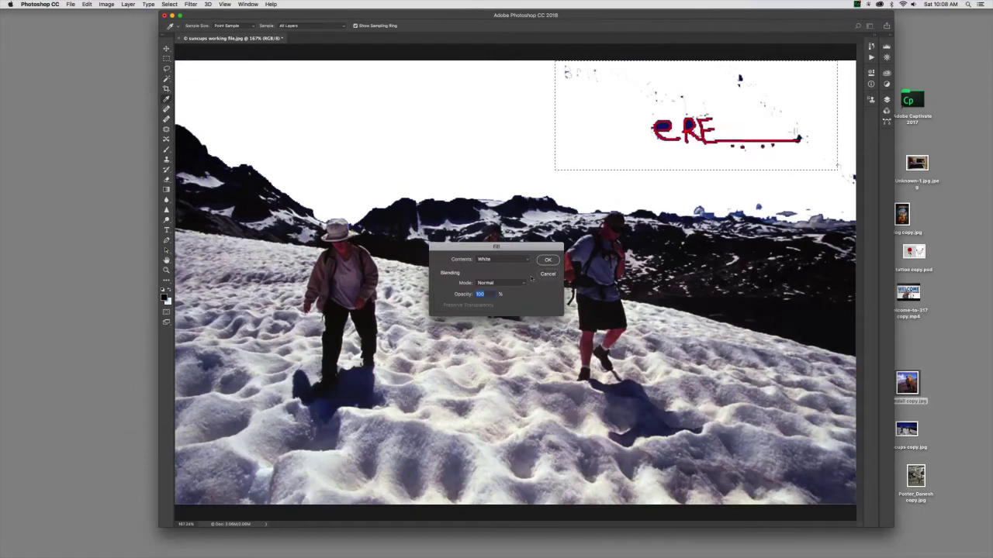
pyautogui.click(548, 260)
pyautogui.press('m')
pyautogui.click(558, 155)
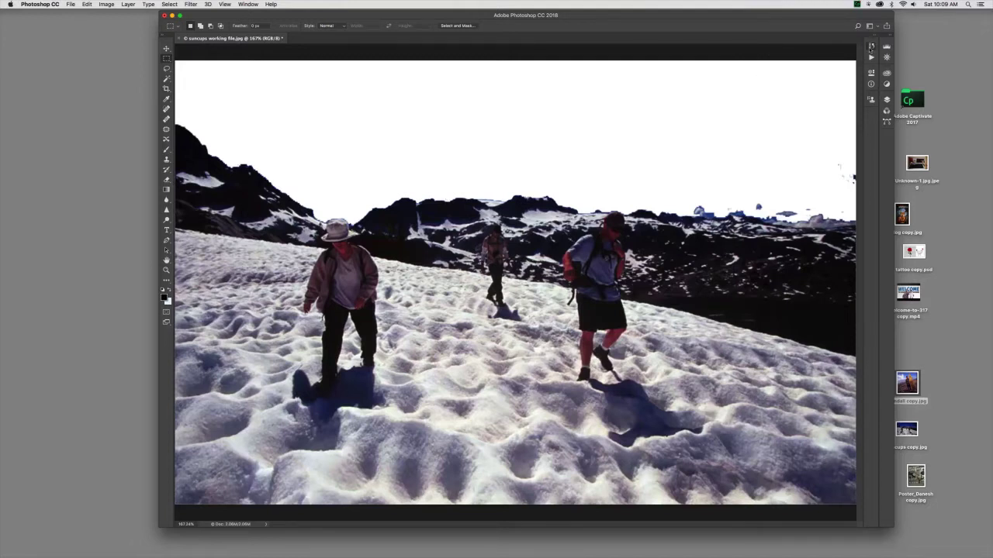
pyautogui.click(870, 48)
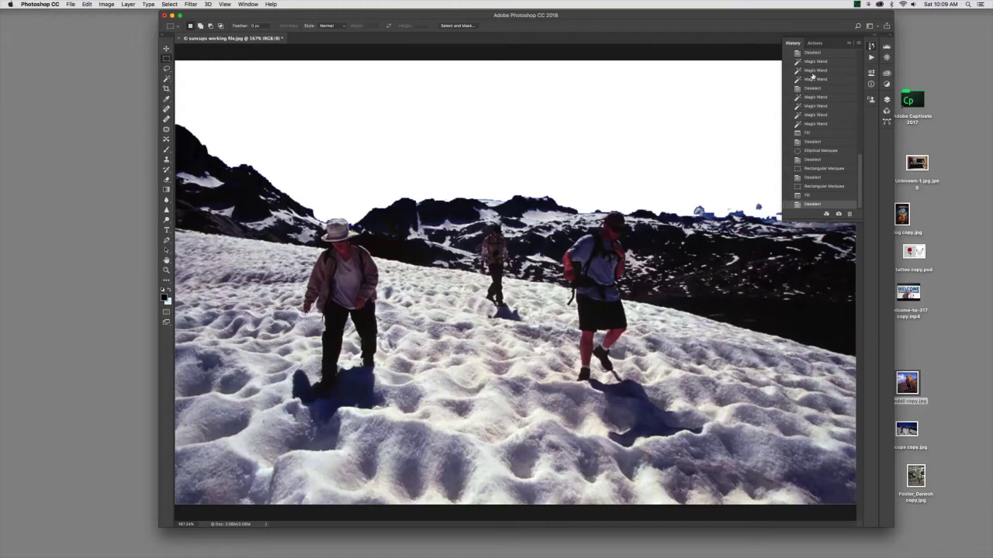
# Revert to the earliest history state, restoring the deep blue sky and red handwriting.
pyautogui.click(812, 53)
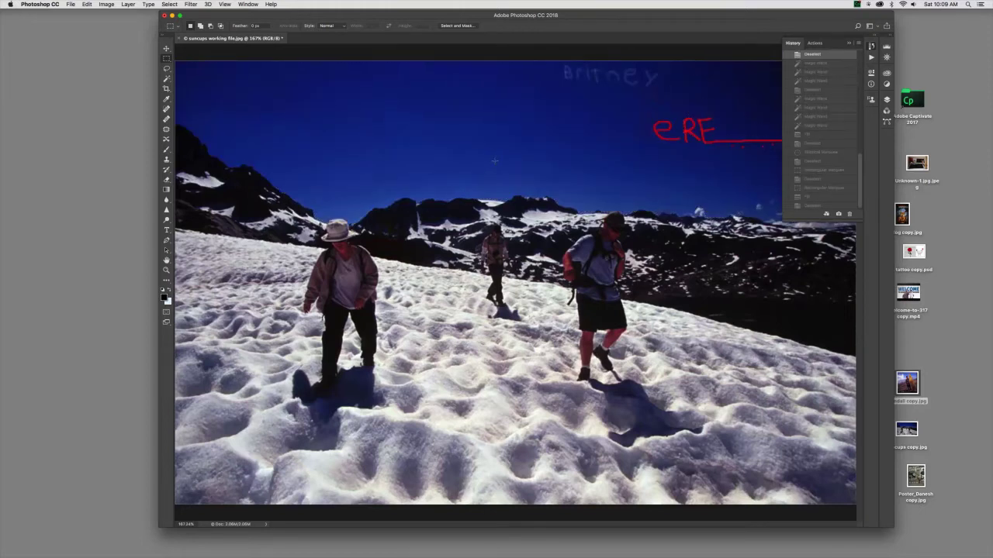